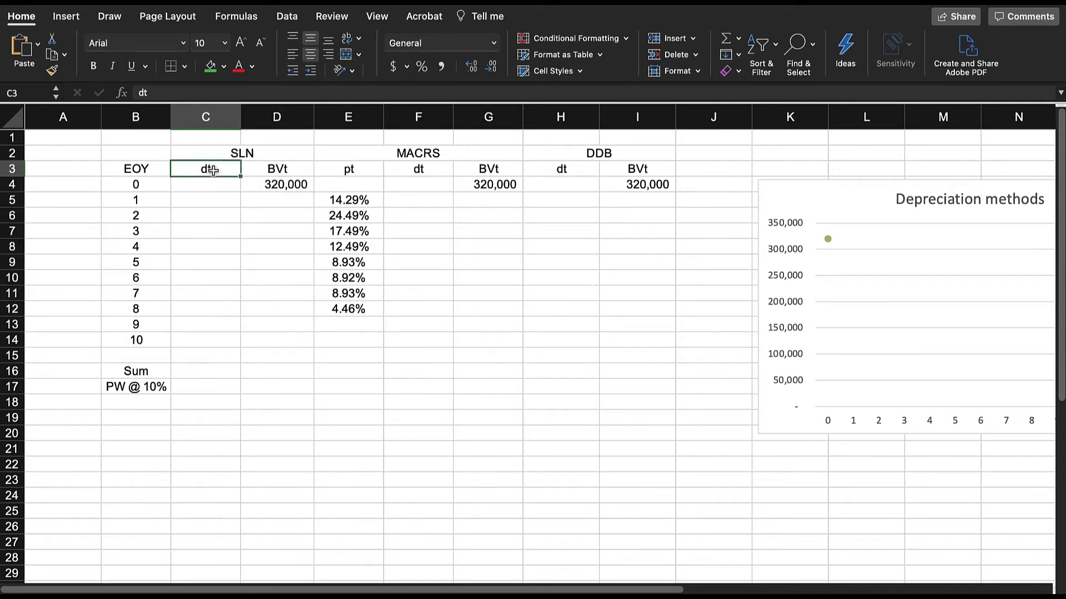
left_click(283, 169)
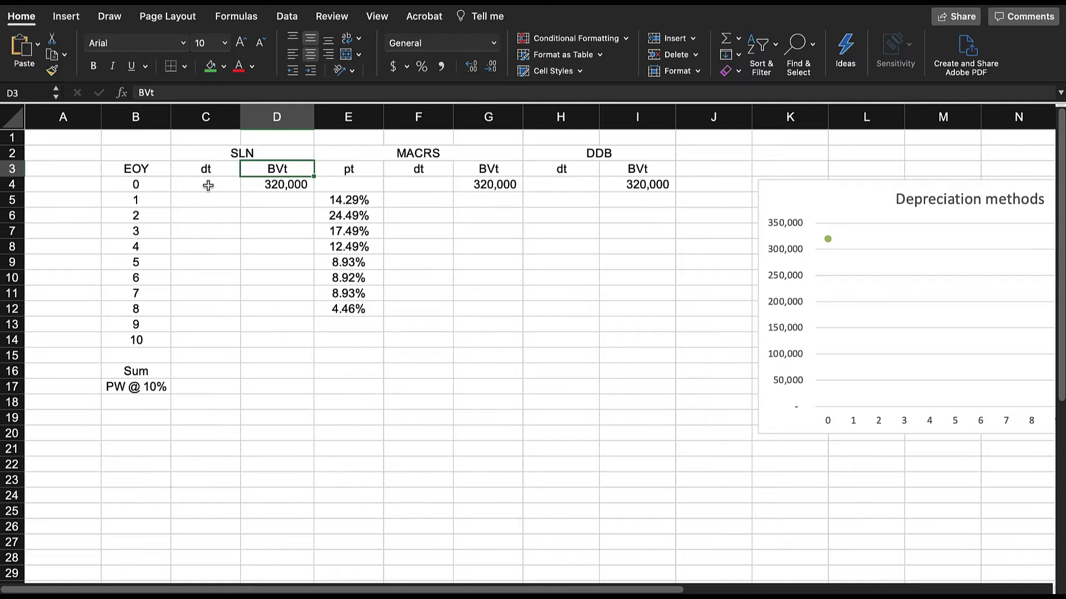
left_click(241, 154)
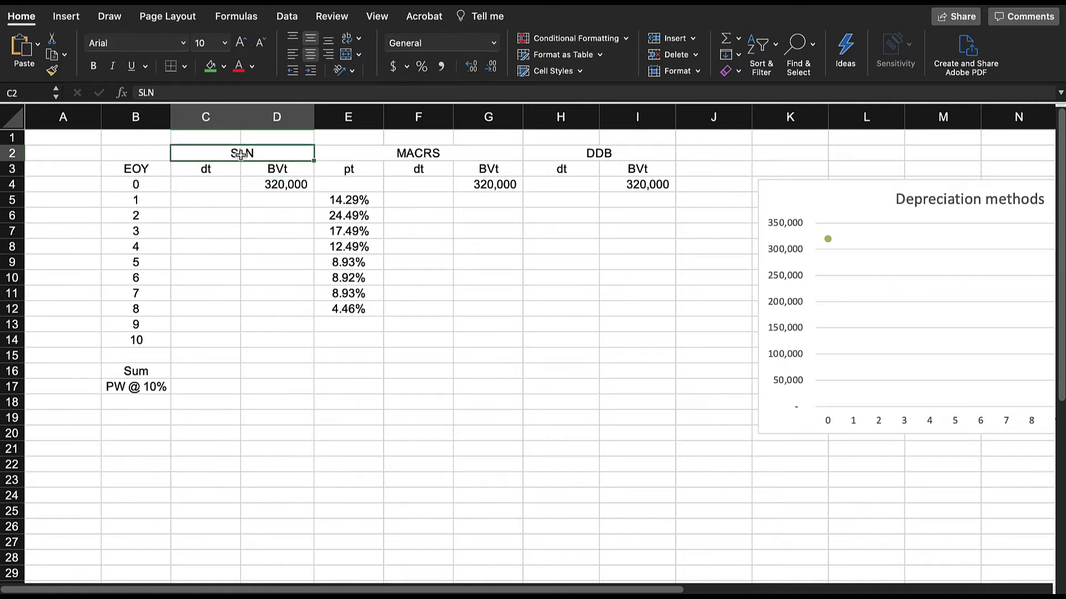
left_click(215, 198)
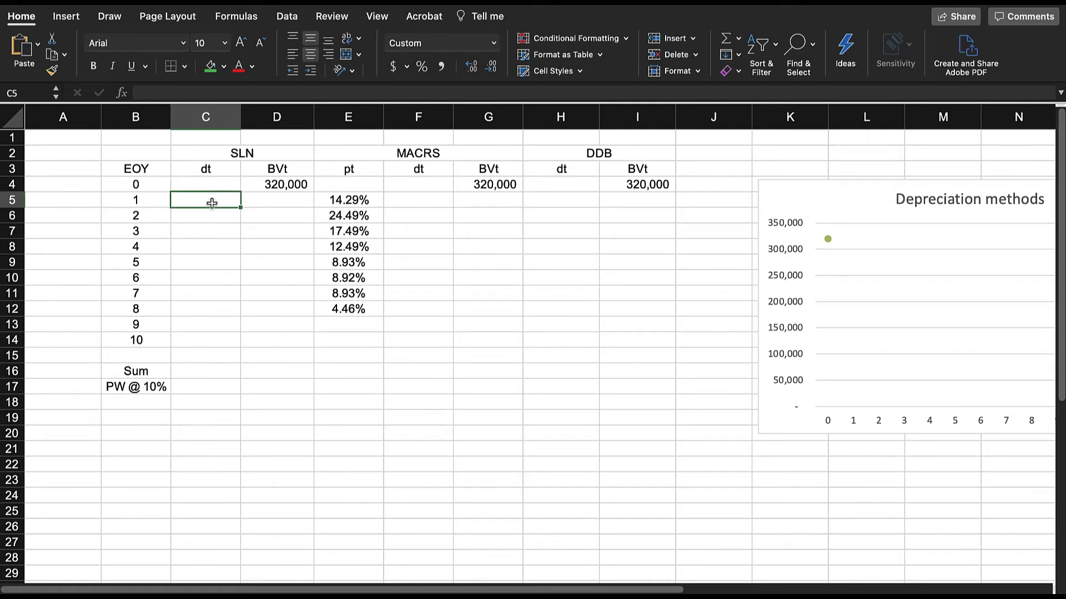
left_click(275, 187)
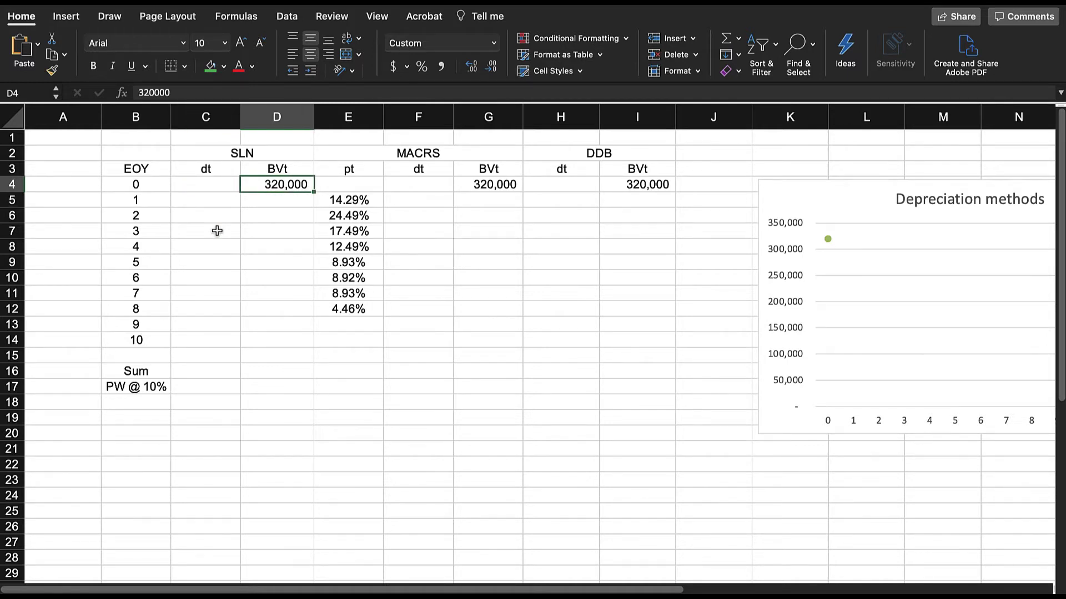
Calculate the year 1 SLN depreciation in C5 with =($D$4-0)/10 and fill it down to C14
left_click(207, 200)
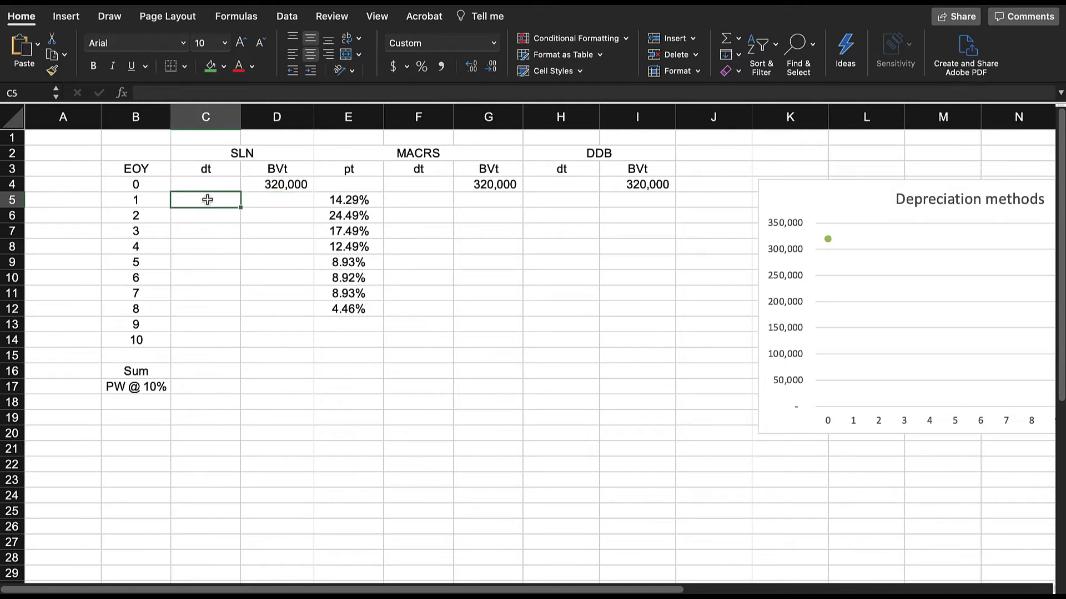
type("=(")
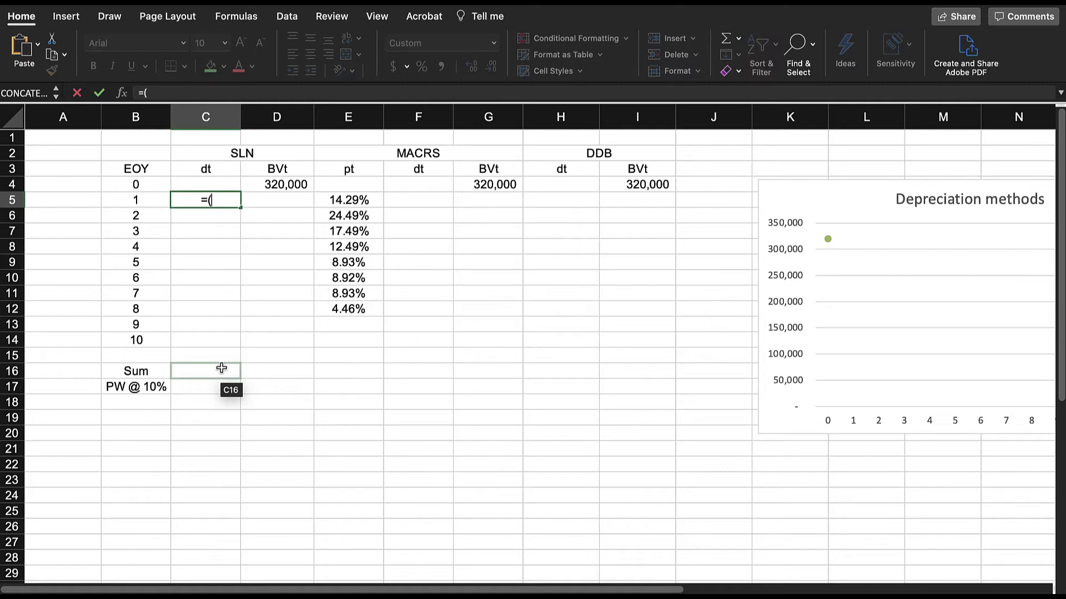
left_click(288, 184)
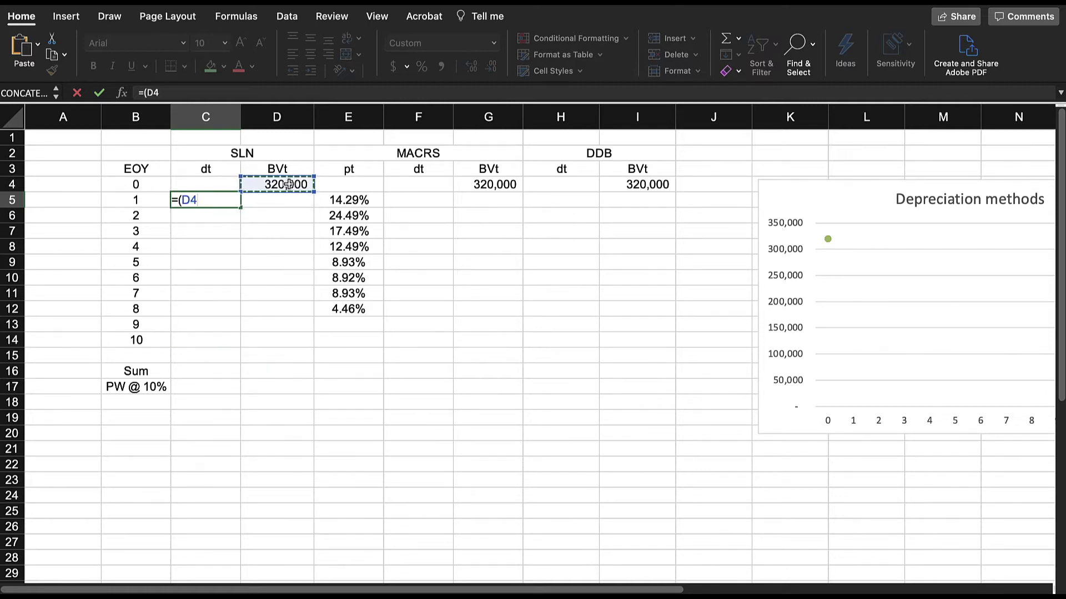
key("F4")
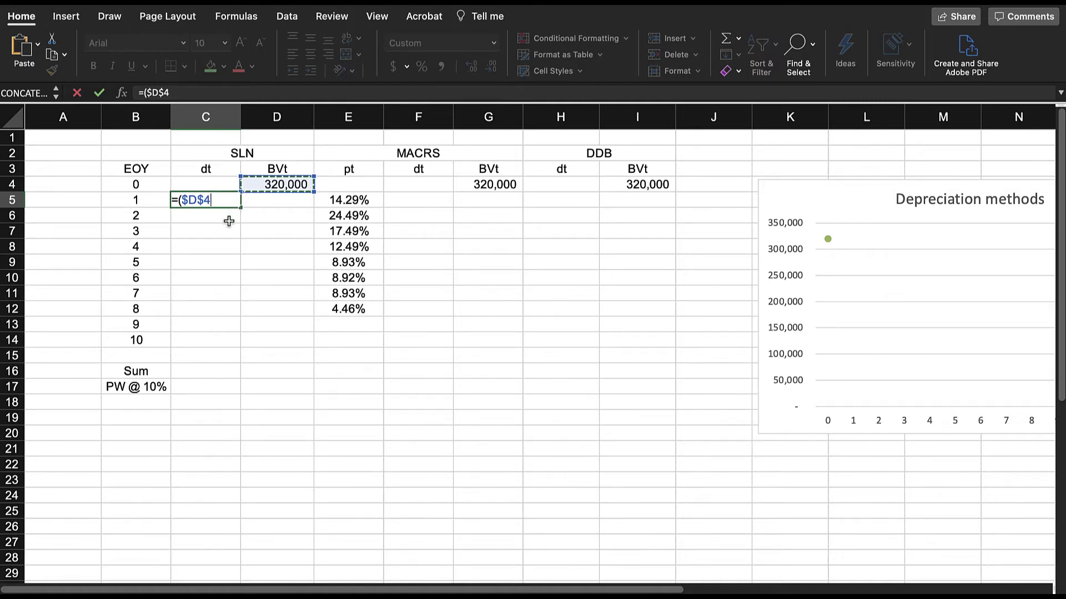
type("-0)/")
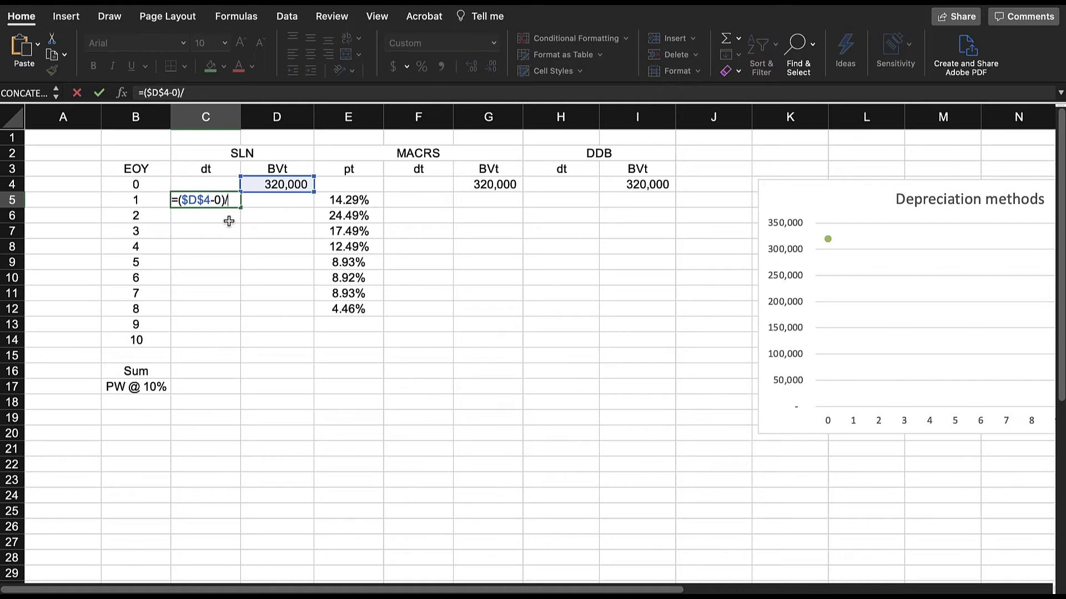
type("10")
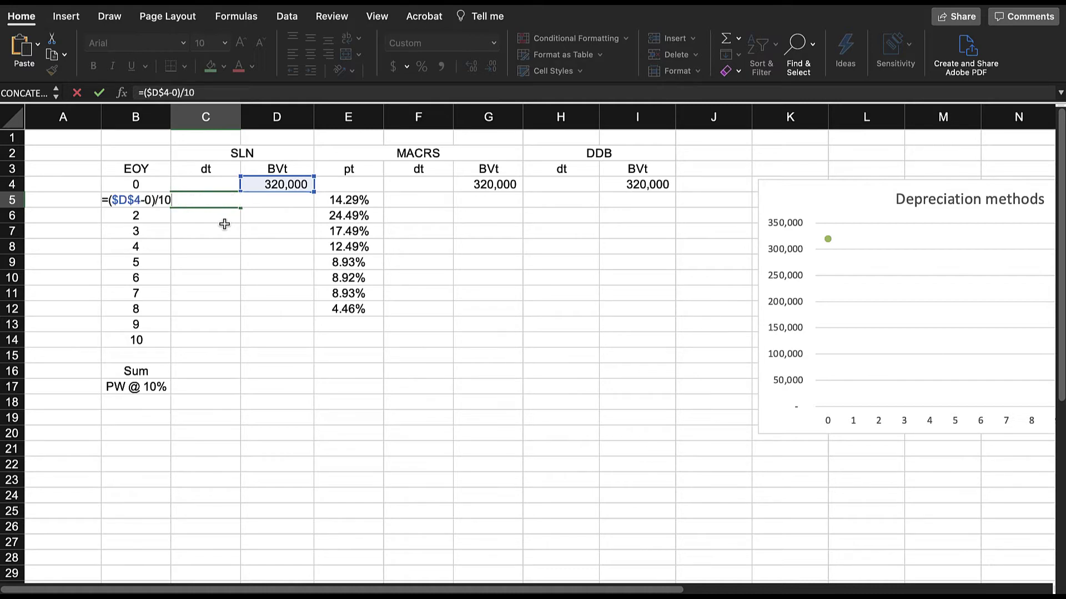
key("Return")
left_click(225, 203)
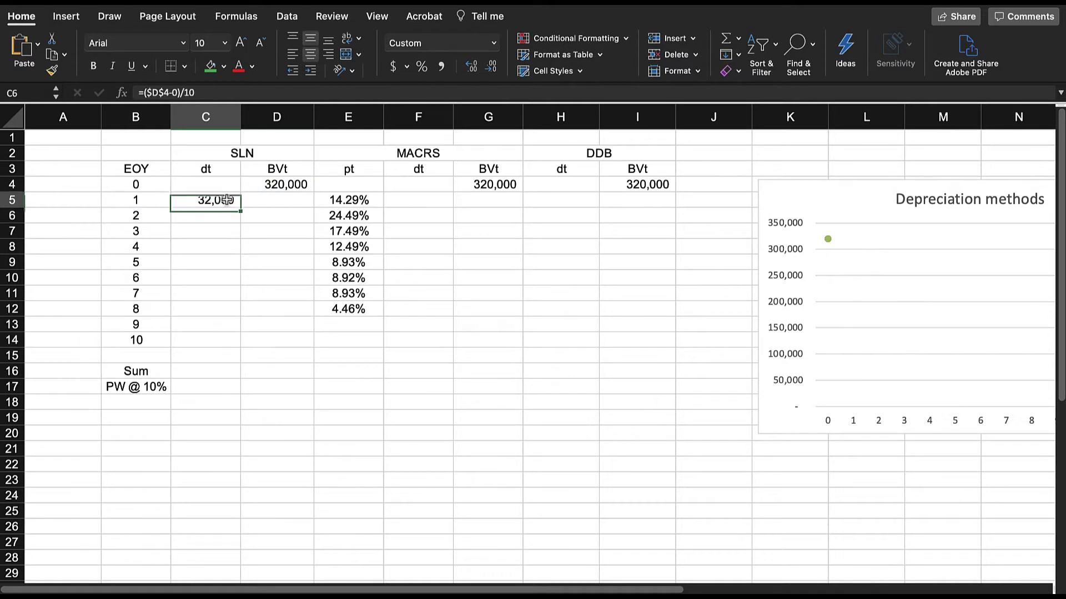
left_click_drag(238, 208, 236, 345)
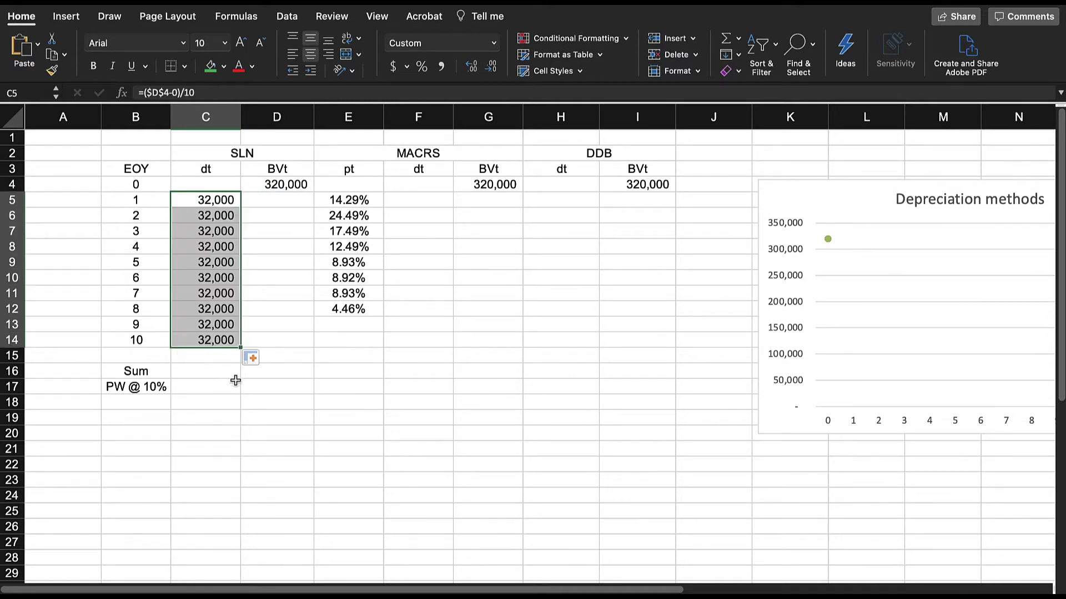
Calculate the year 1 SLN book value in D5 with the formula =D4-C5
left_click(276, 200)
type("=")
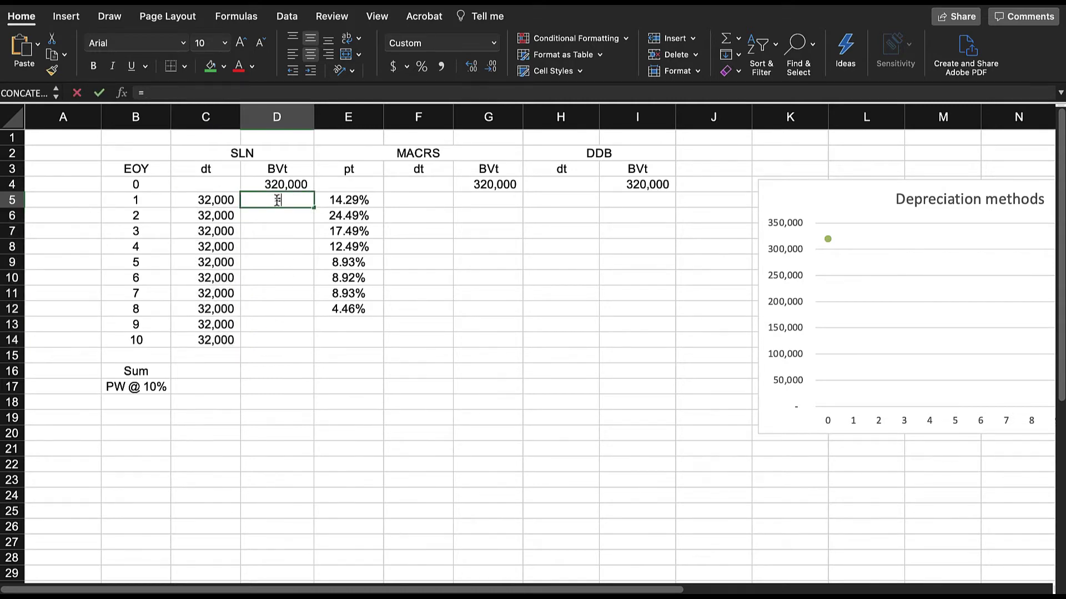
left_click(277, 186)
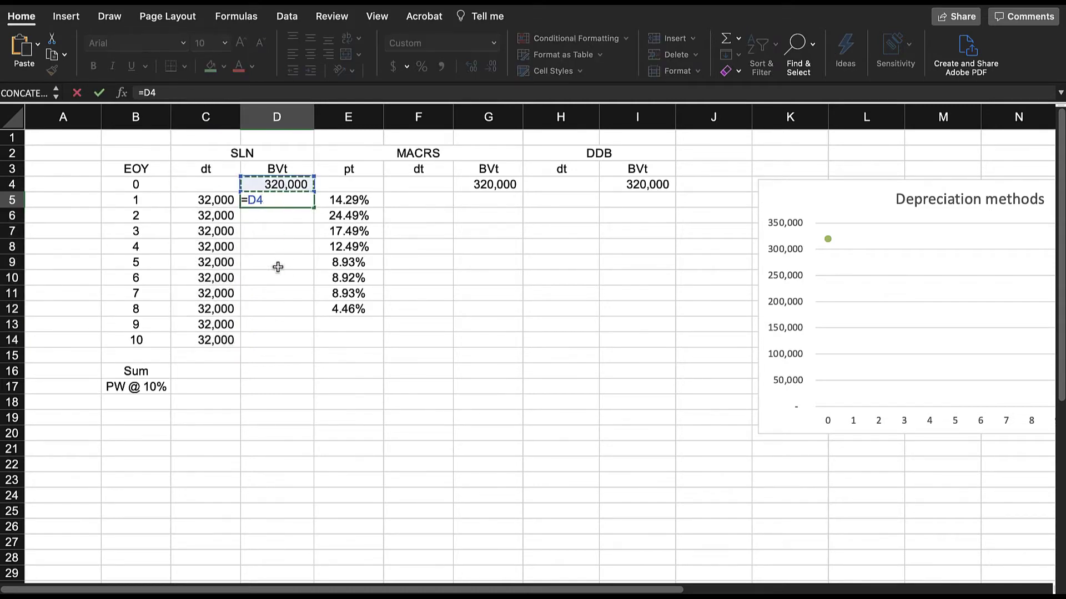
type("-")
left_click(224, 202)
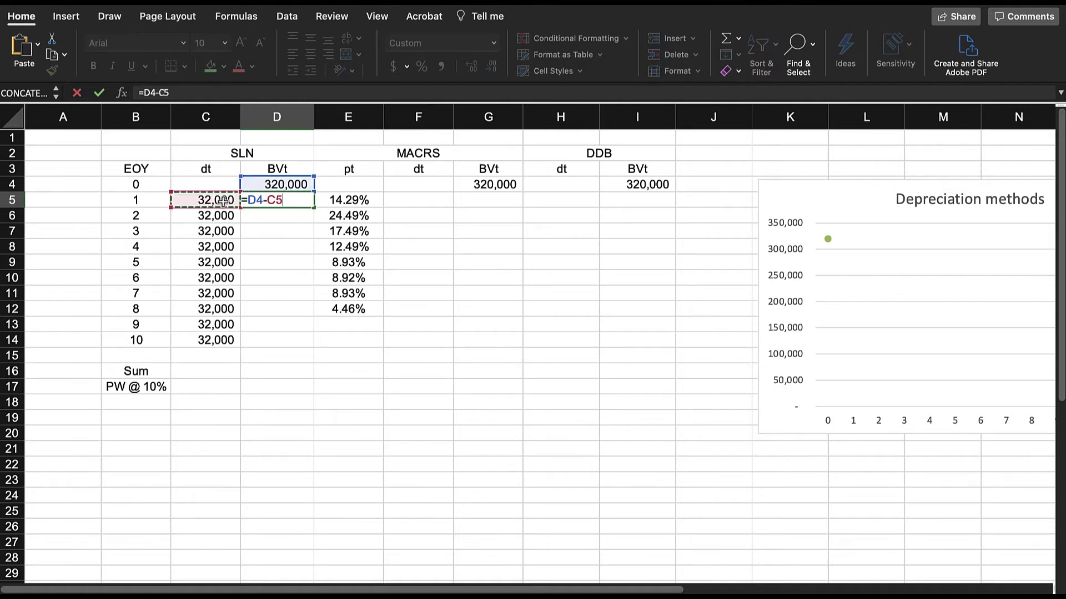
key("Return")
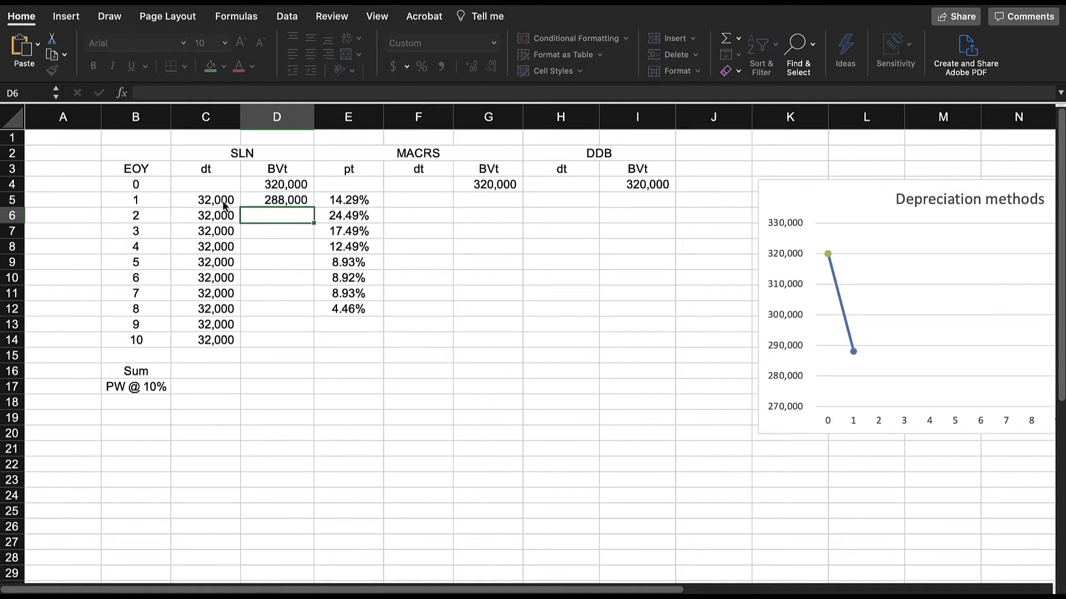
Enter =D5-C6 for the year 2 SLN book value in D6 and fill the D5 formula down to D14
type("=")
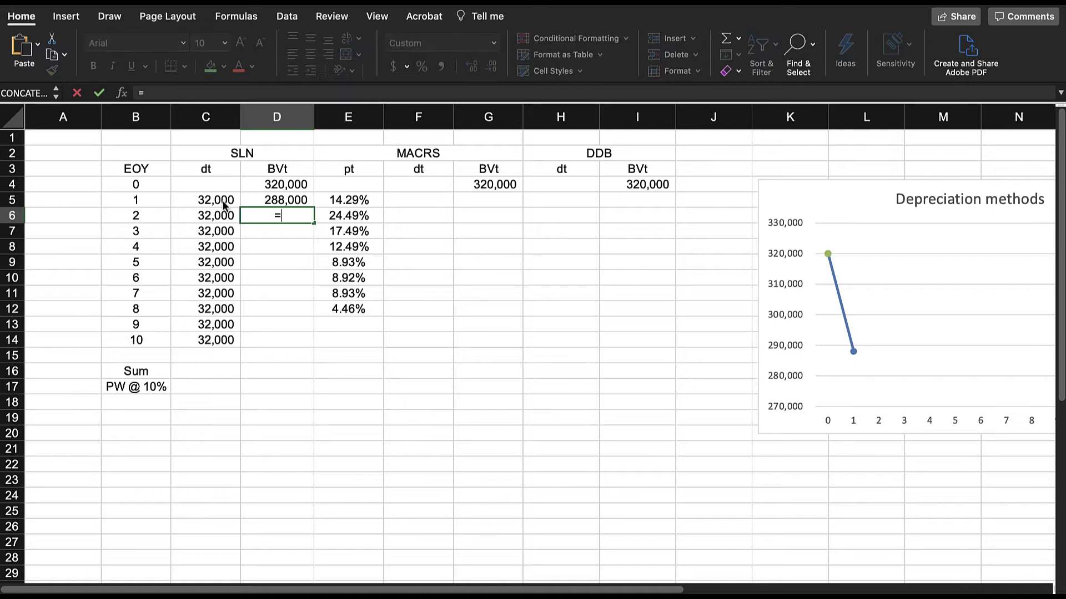
left_click(256, 196)
type("-")
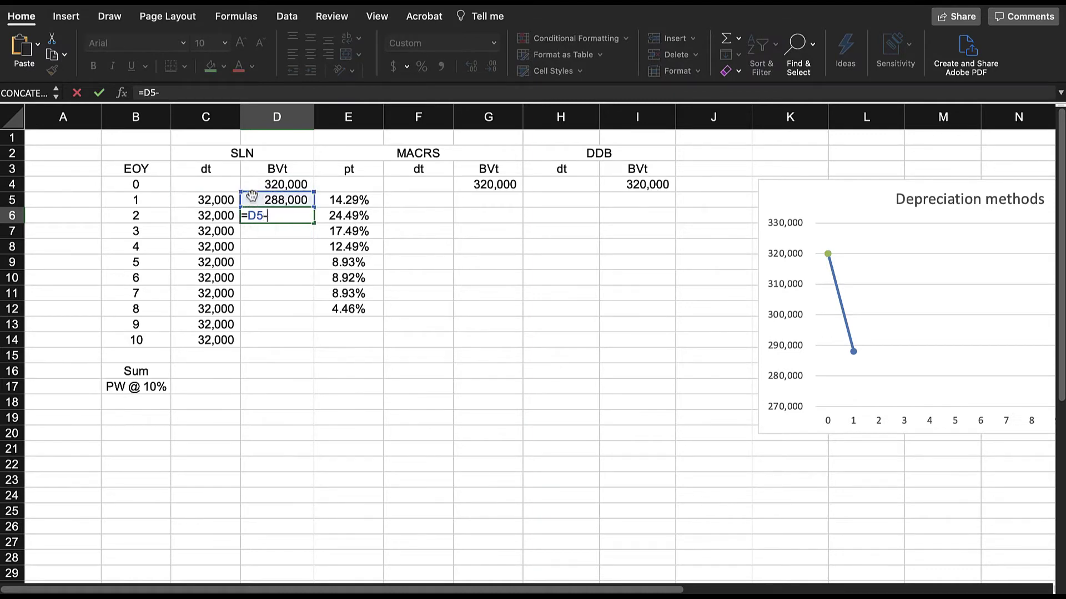
left_click(224, 216)
key("Return")
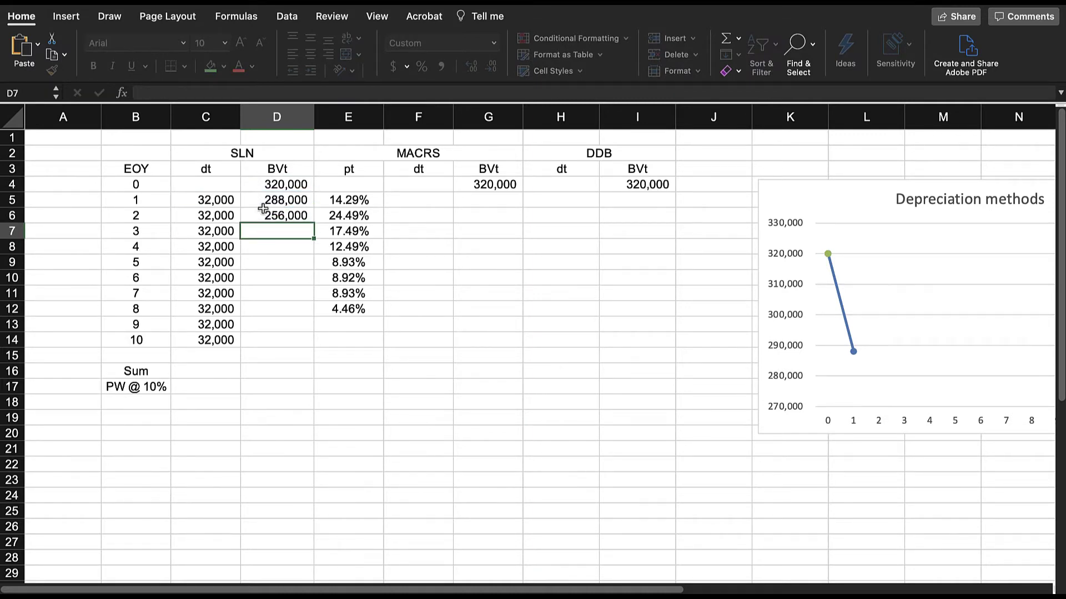
left_click_drag(303, 197, 302, 346)
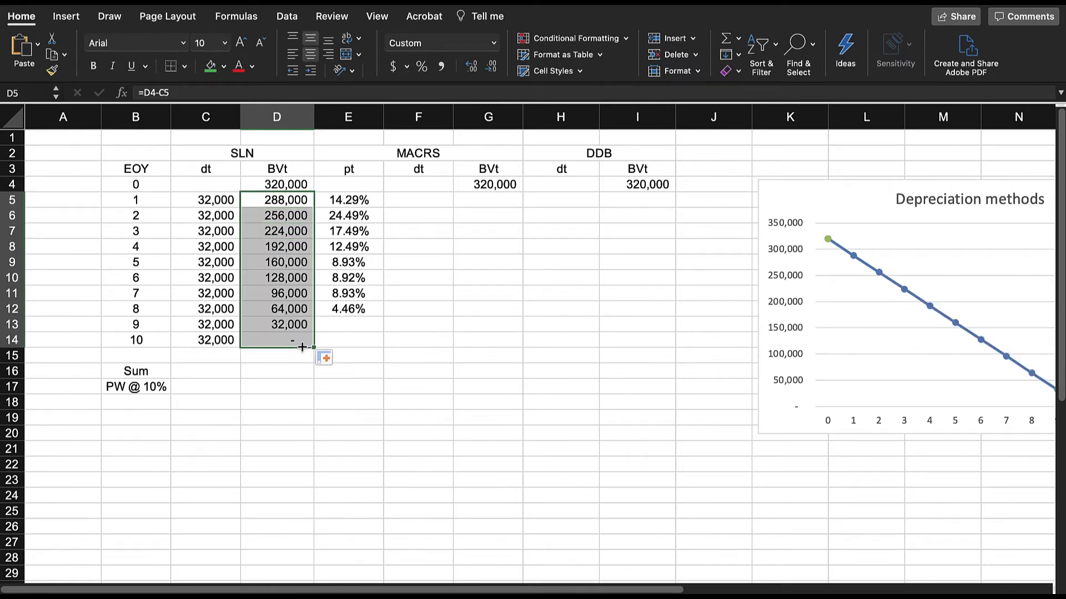
left_click(301, 361)
Examine the SLN book value line in the Depreciation methods chart
scroll(574, 428, "right", 3)
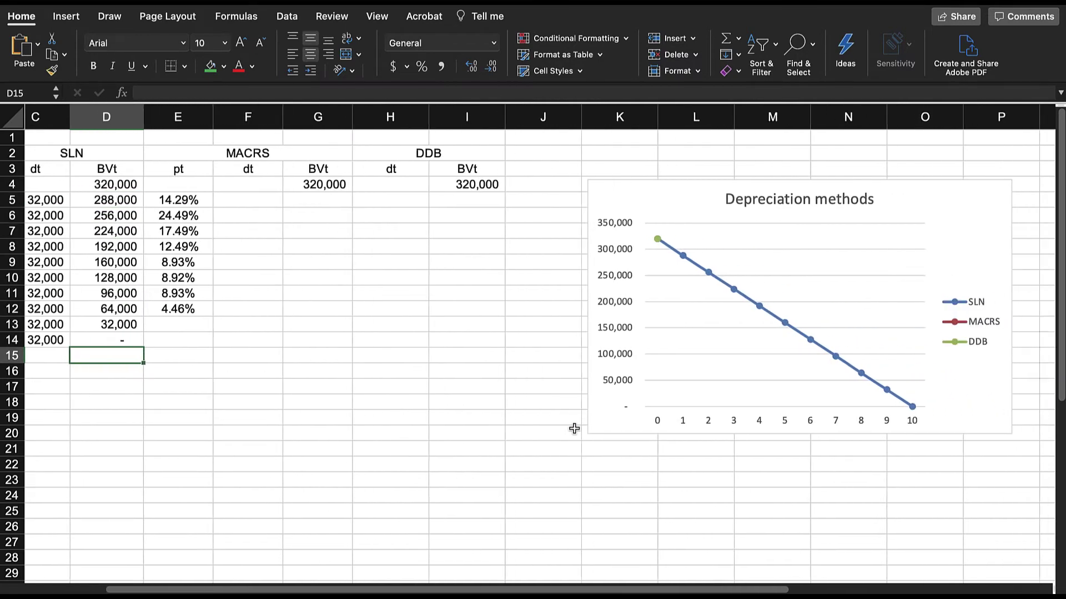
mouse_move(649, 243)
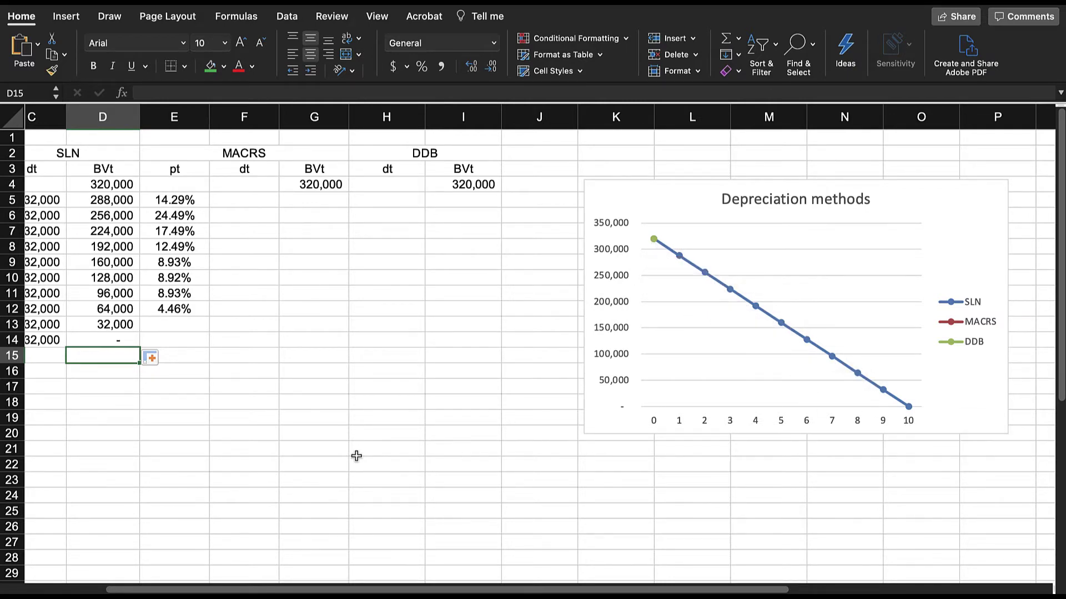
scroll(354, 452, "left", 5)
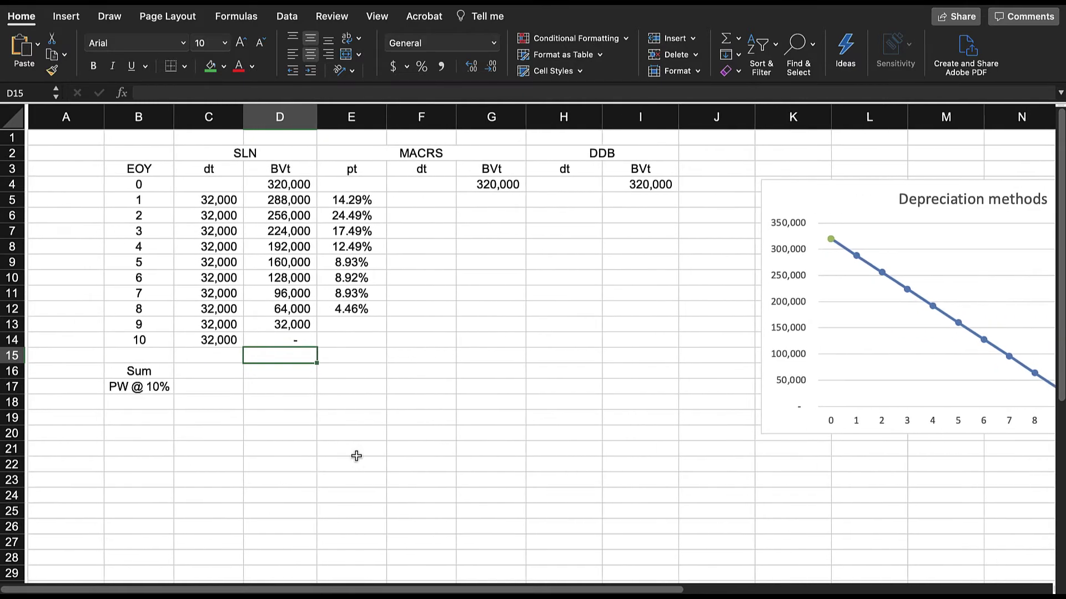
Compare the MACRS percentages in E5:E12 with the 7-year property column on the PowerPoint slide, returning to the Excel worksheet
left_click_drag(418, 154, 417, 337)
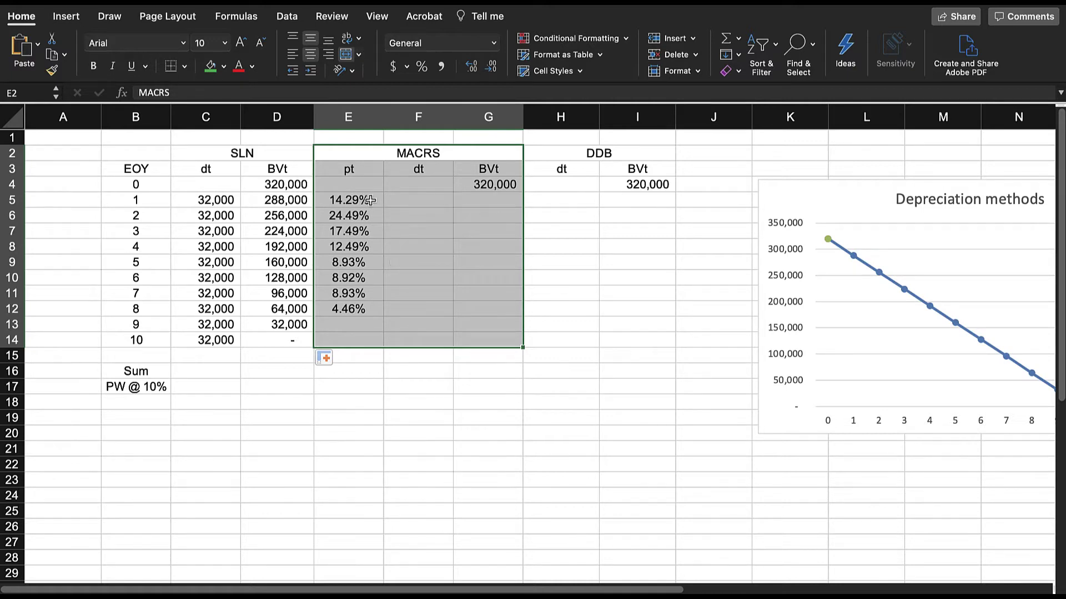
left_click_drag(371, 201, 366, 312)
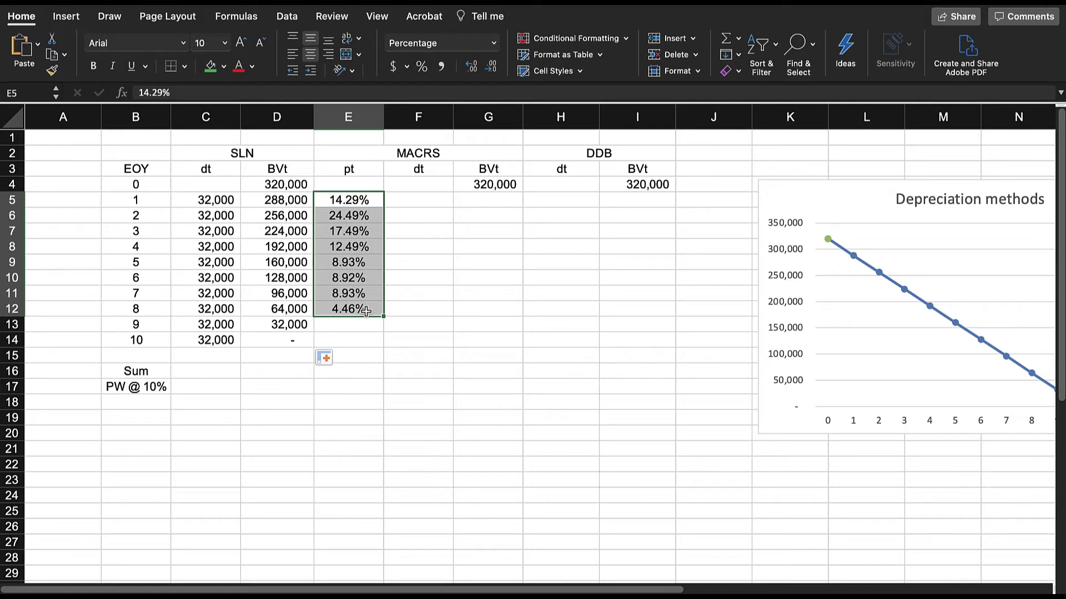
key("super+Tab")
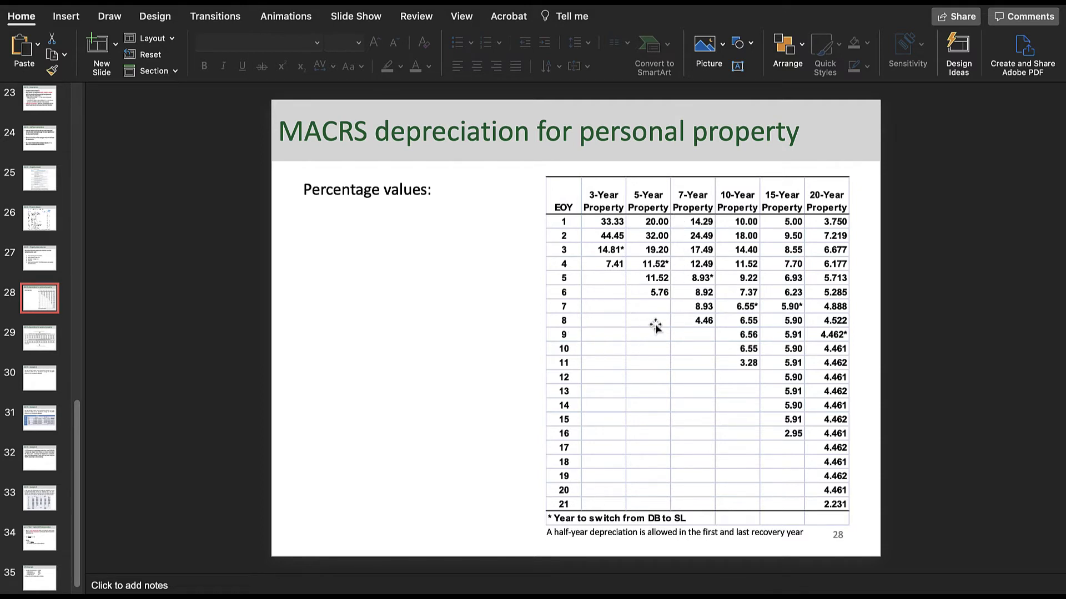
key("super+Tab")
left_click(347, 233)
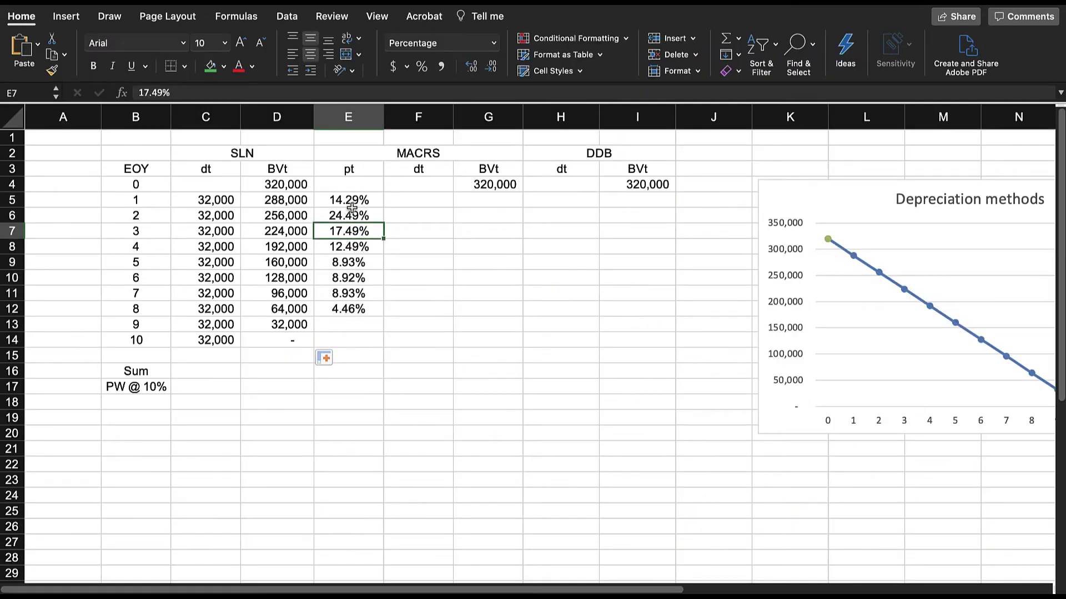
Calculate the year 1 MACRS depreciation in F5 with the formula =$G$4*E5
left_click(418, 197)
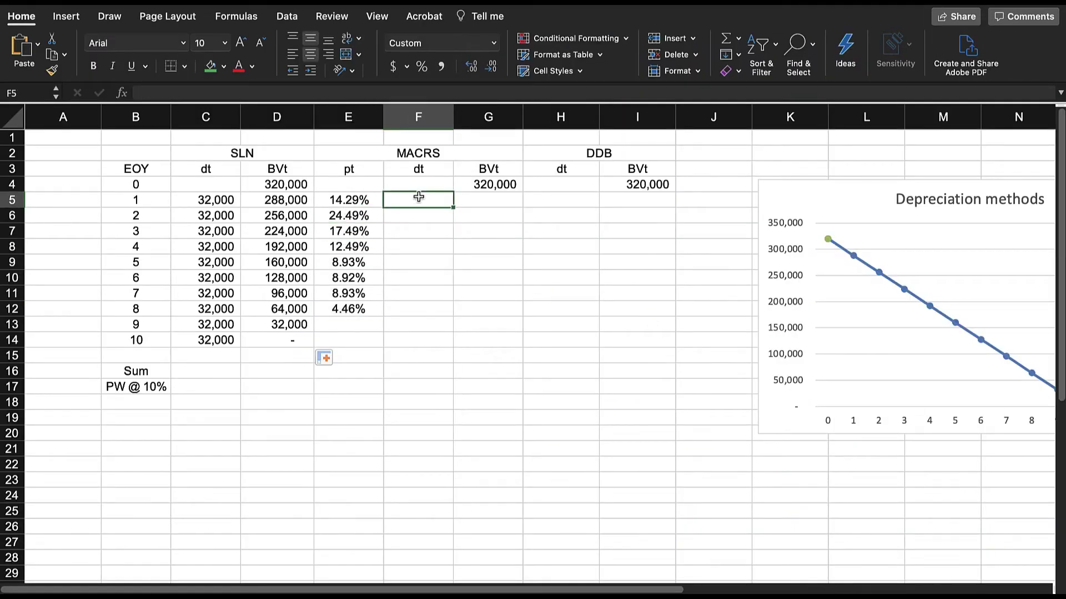
type("=")
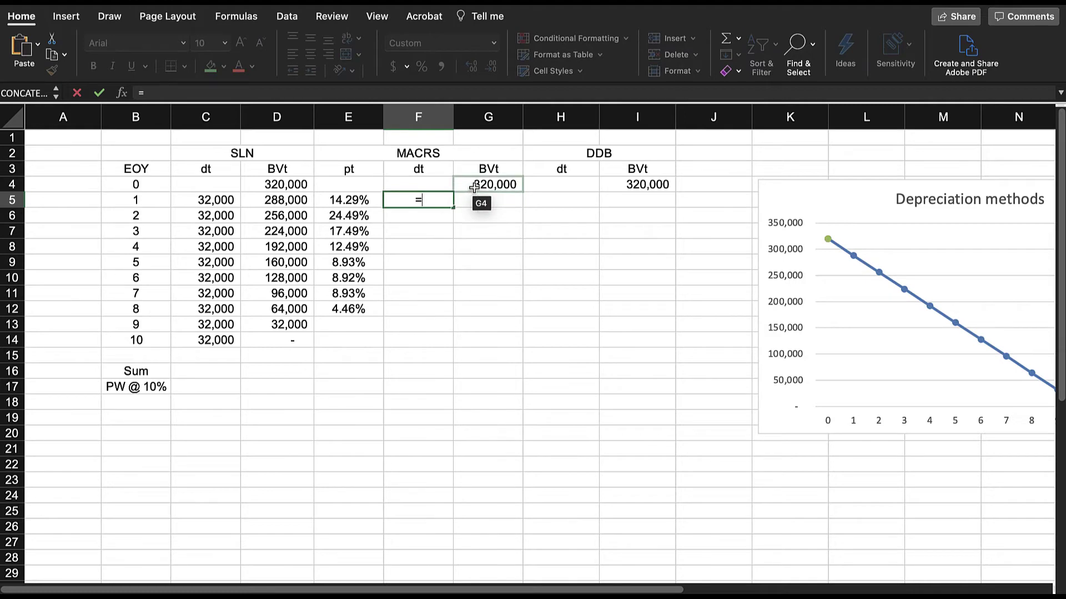
left_click(474, 187)
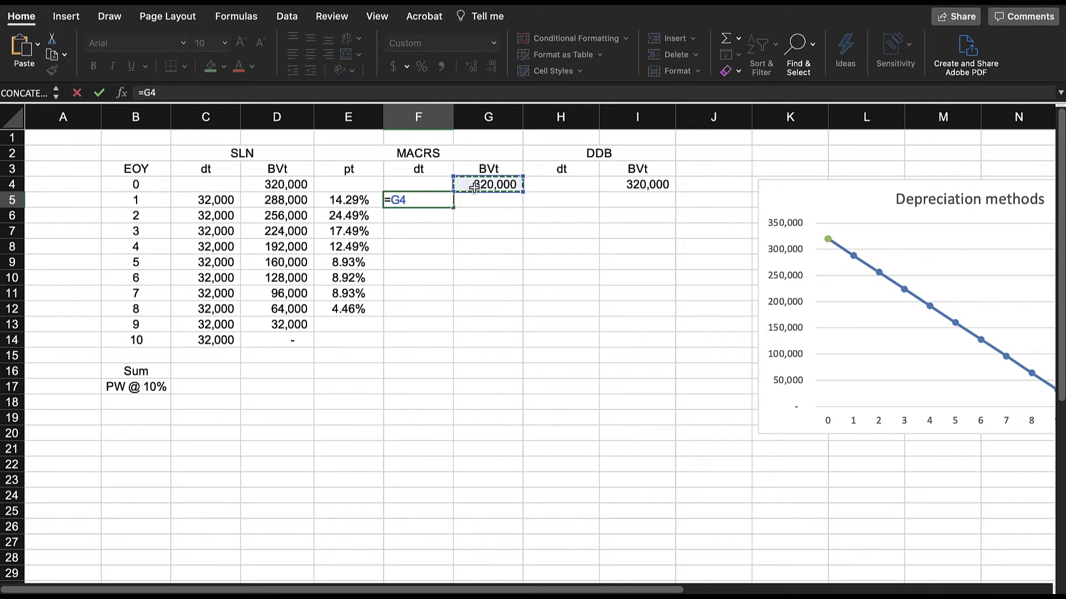
key("F4")
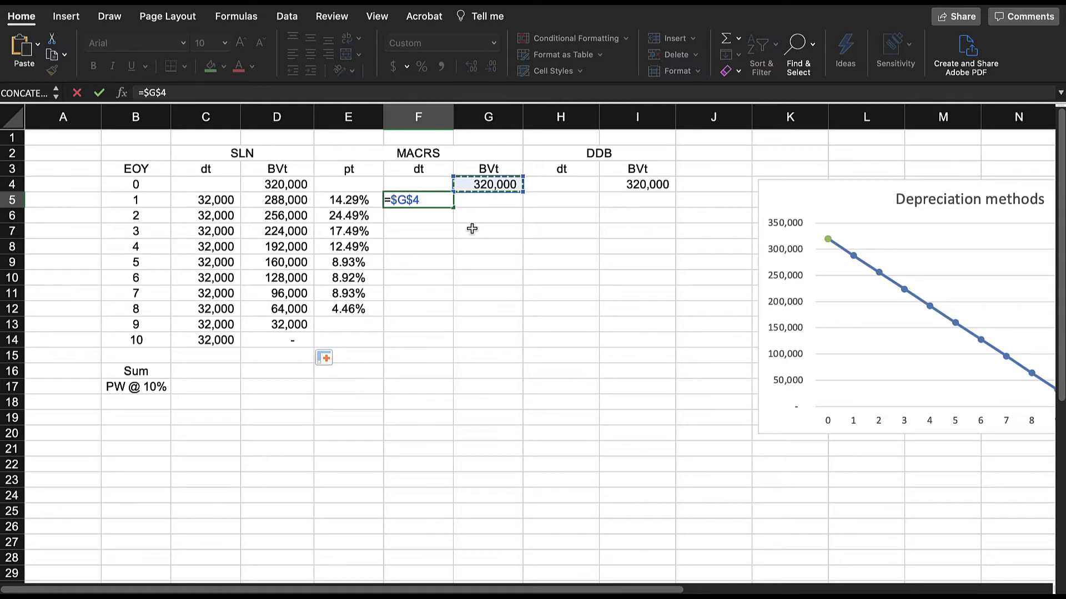
type("*")
left_click(354, 200)
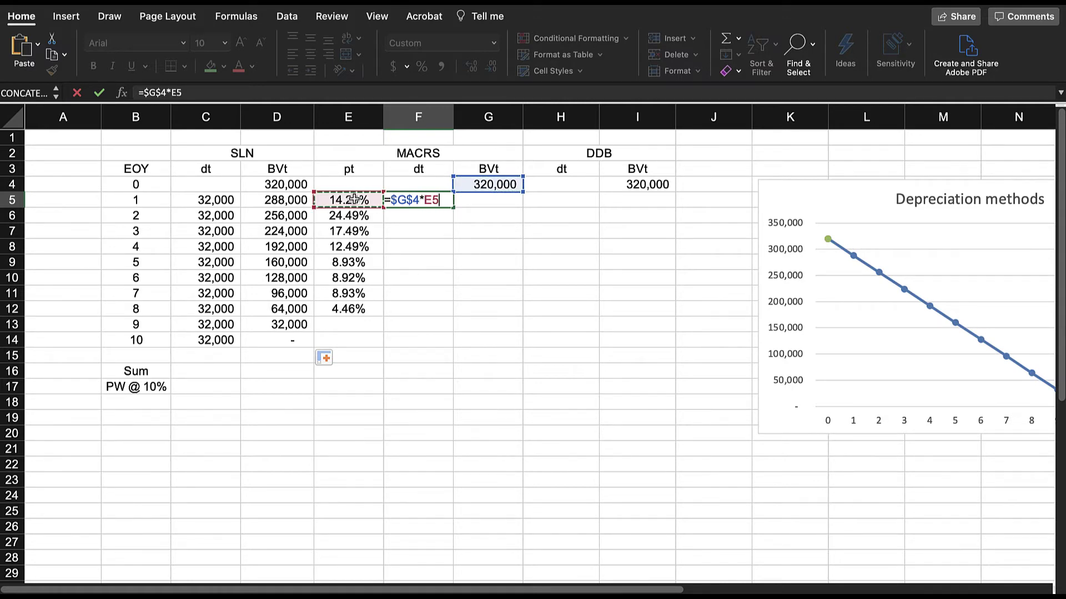
key("Return")
Enter =$G$4*E6 for the year 2 MACRS depreciation in F6 and fill the F5 formula down to F12
type("=")
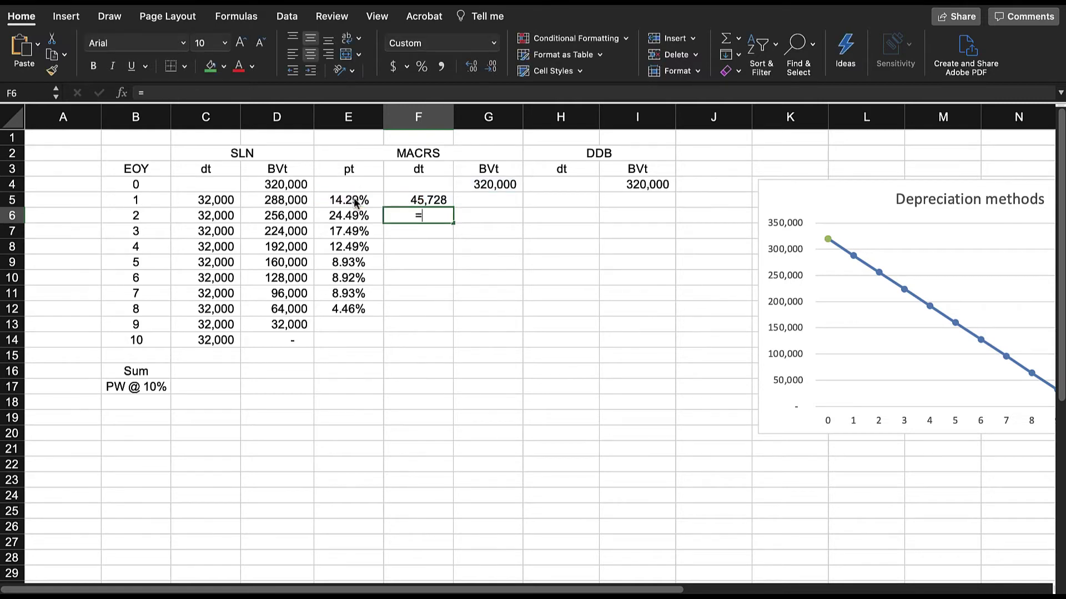
key("Escape")
type("=")
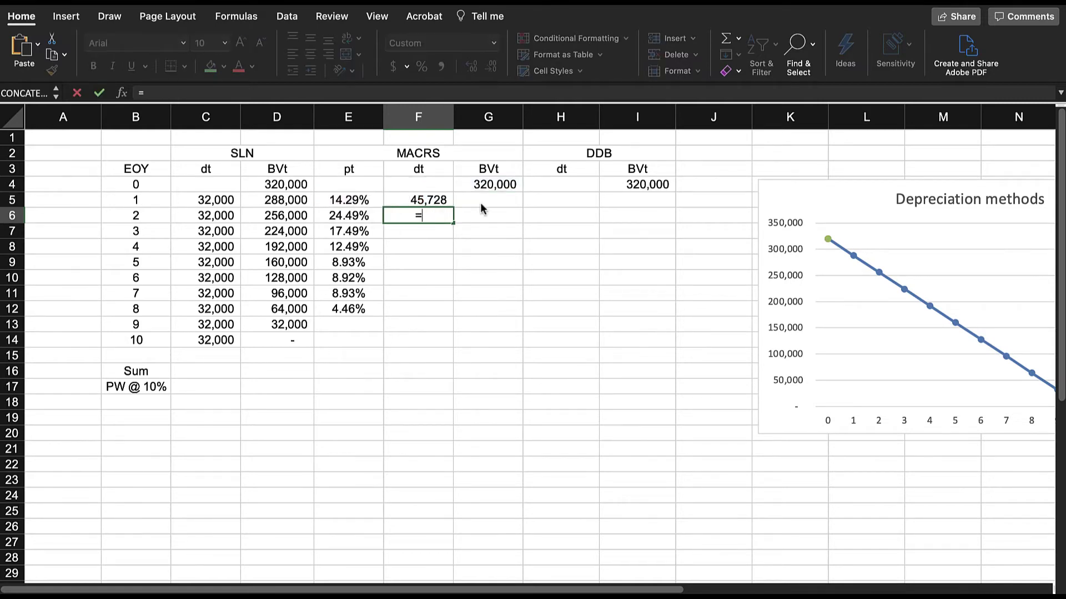
left_click(496, 188)
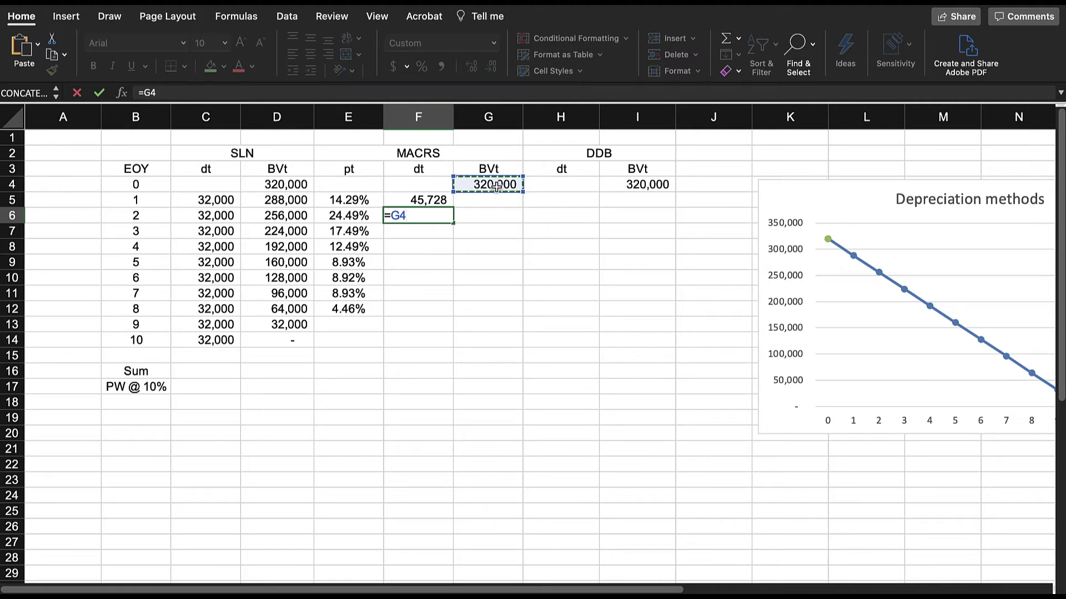
key("F4")
type("*")
left_click(354, 216)
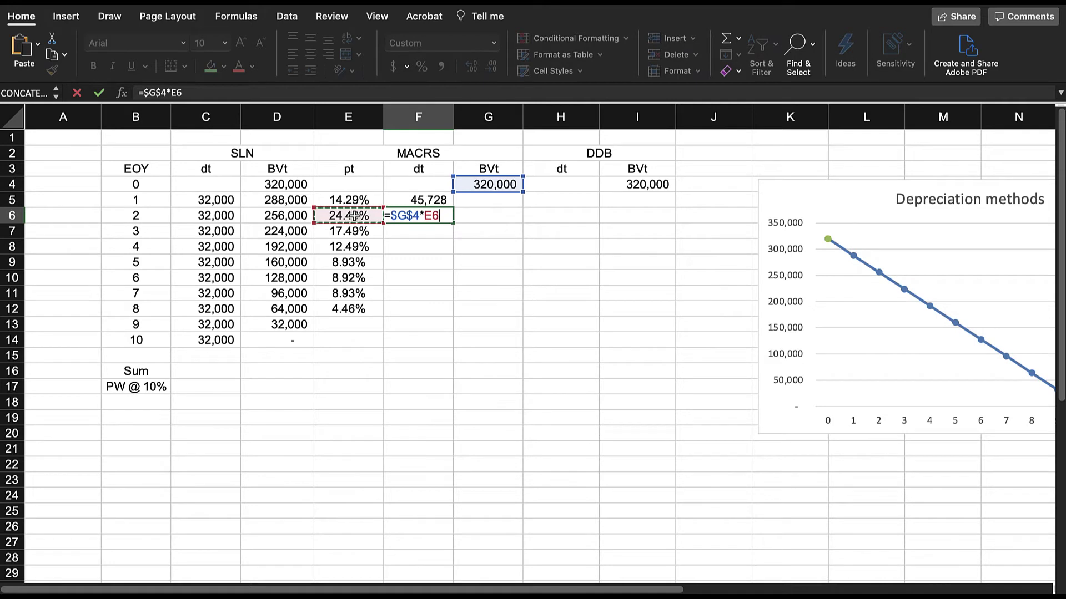
key("Return")
left_click_drag(438, 196, 450, 314)
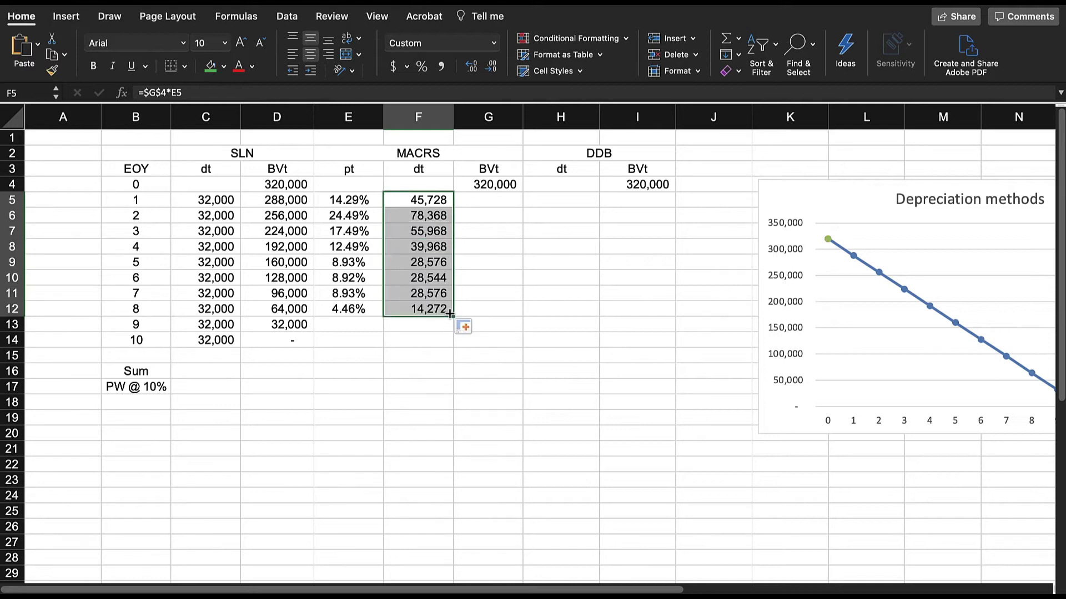
Calculate the year 1 MACRS book value in G5 with =G4-F5 and fill the formula down to G12
left_click(479, 201)
type("=")
left_click(484, 185)
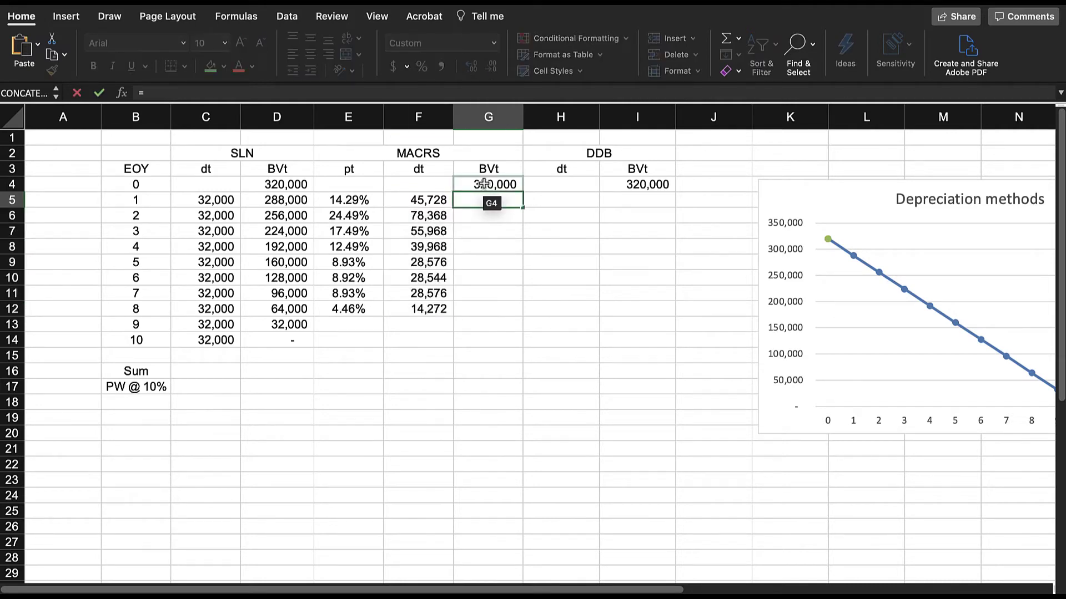
type("-")
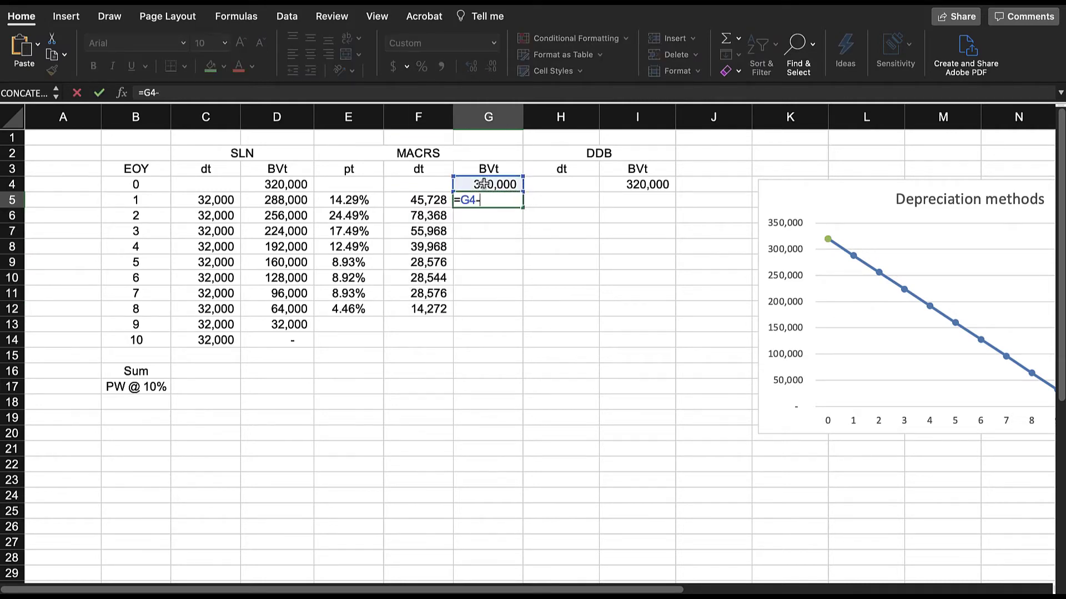
left_click(430, 201)
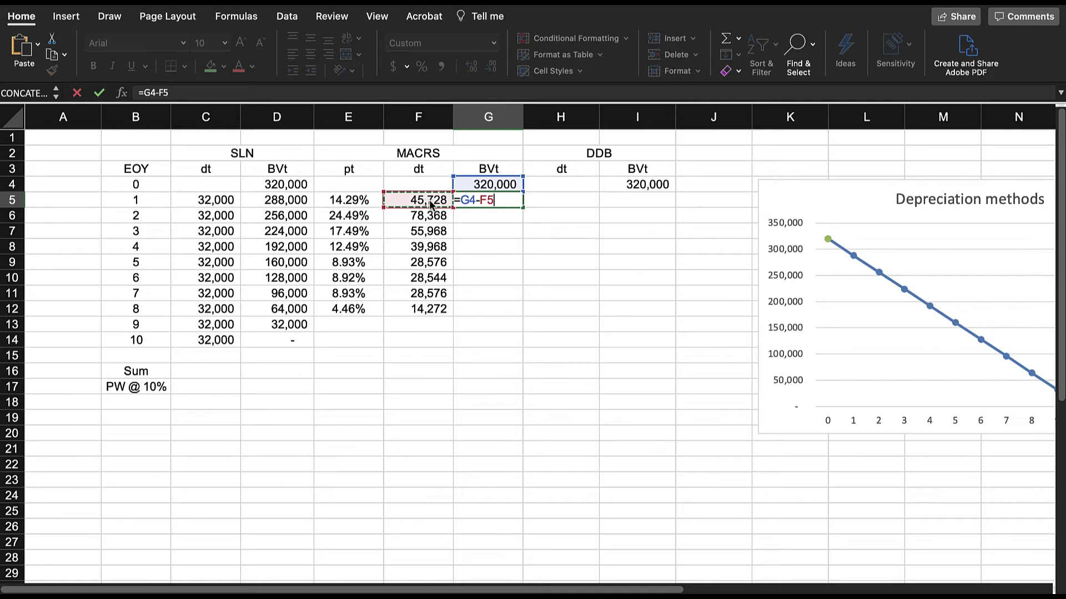
key("Return")
left_click(489, 200)
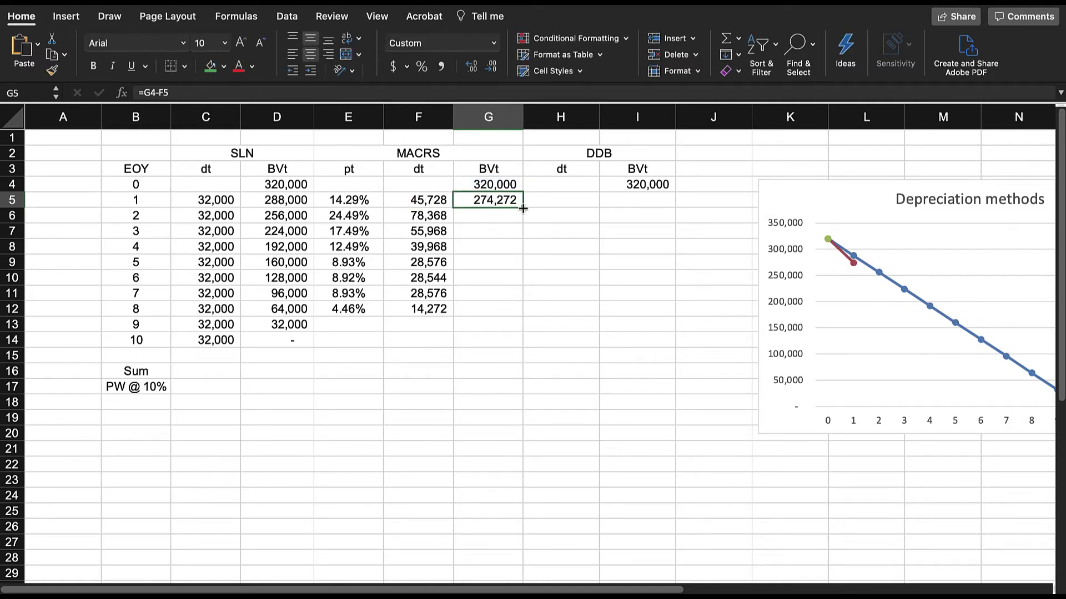
left_click_drag(523, 207, 518, 314)
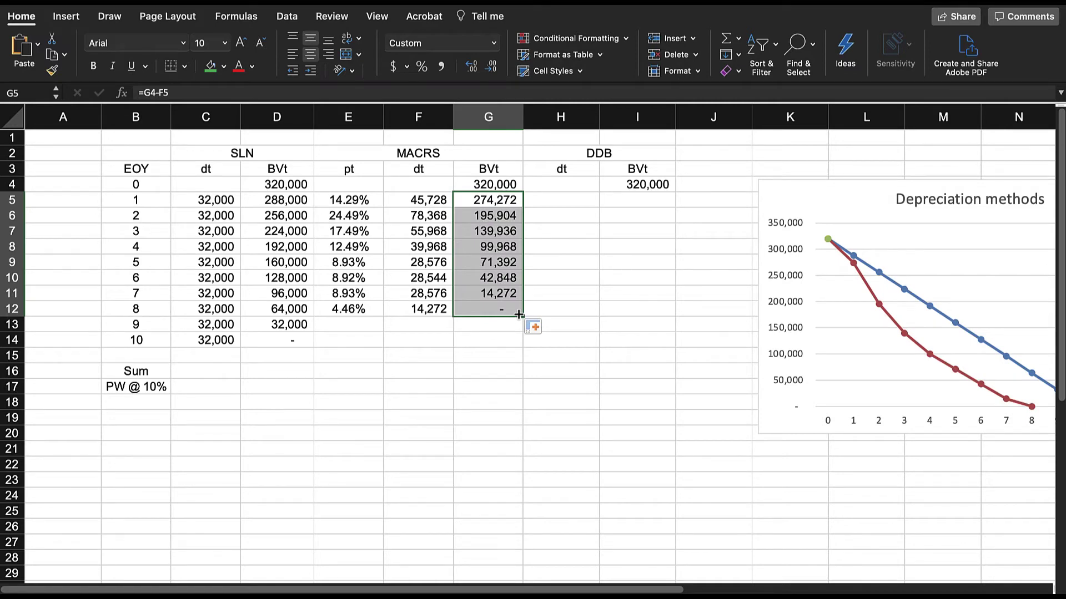
Examine the MACRS book value line against the SLN line in the Depreciation methods chart
scroll(777, 419, "right", 3)
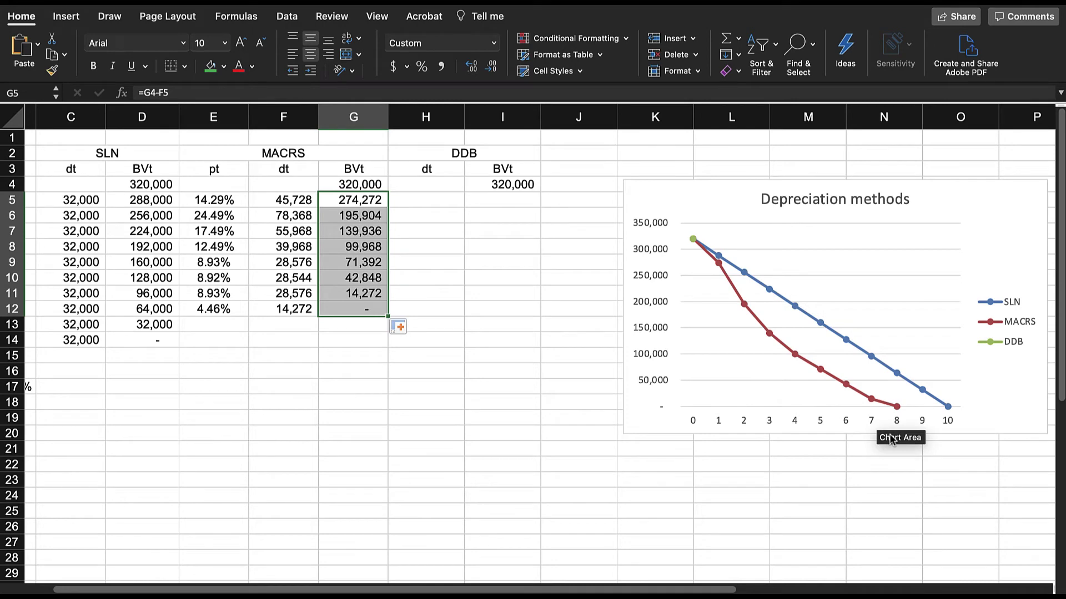
left_click(471, 270)
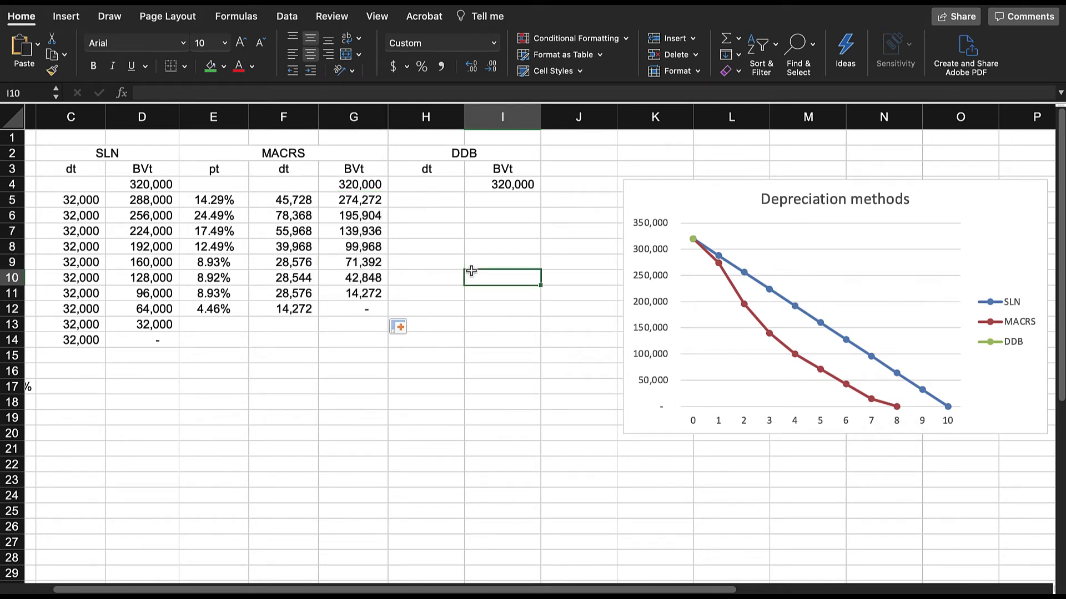
scroll(472, 271, "left", 3)
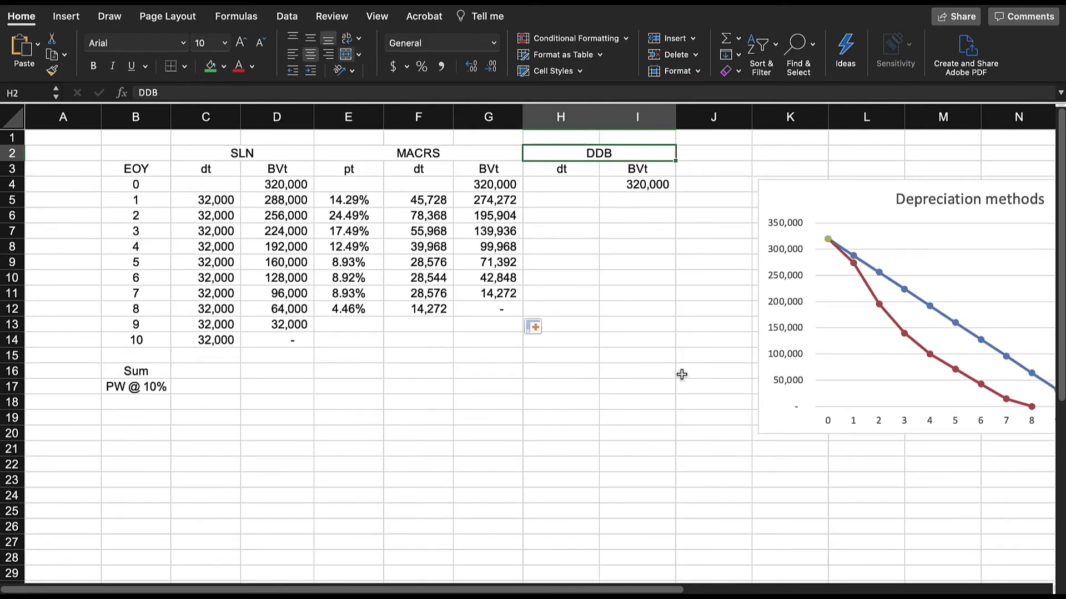
Review the yearly depreciation and book value formulas on the PowerPoint Declining Balance Depreciation slide, returning to the Excel worksheet
scroll(681, 373, "right", 2)
mouse_move(828, 307)
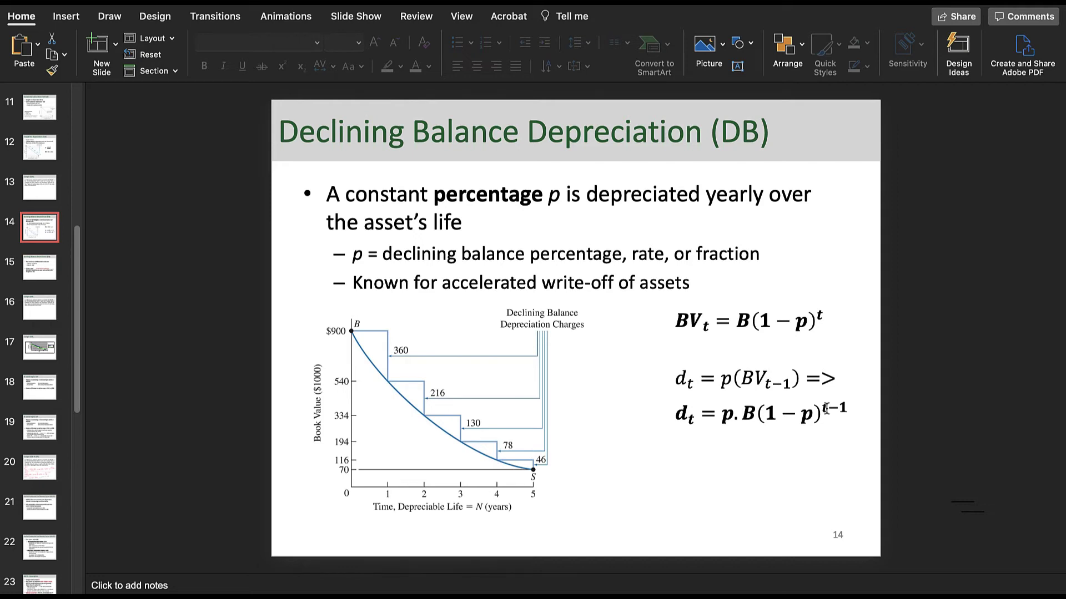
key("super+Tab")
Calculate the year 1 DDB depreciation in H5 with =DDB($I$4,0,10,B5) and fill the formula down to H14
left_click(516, 202)
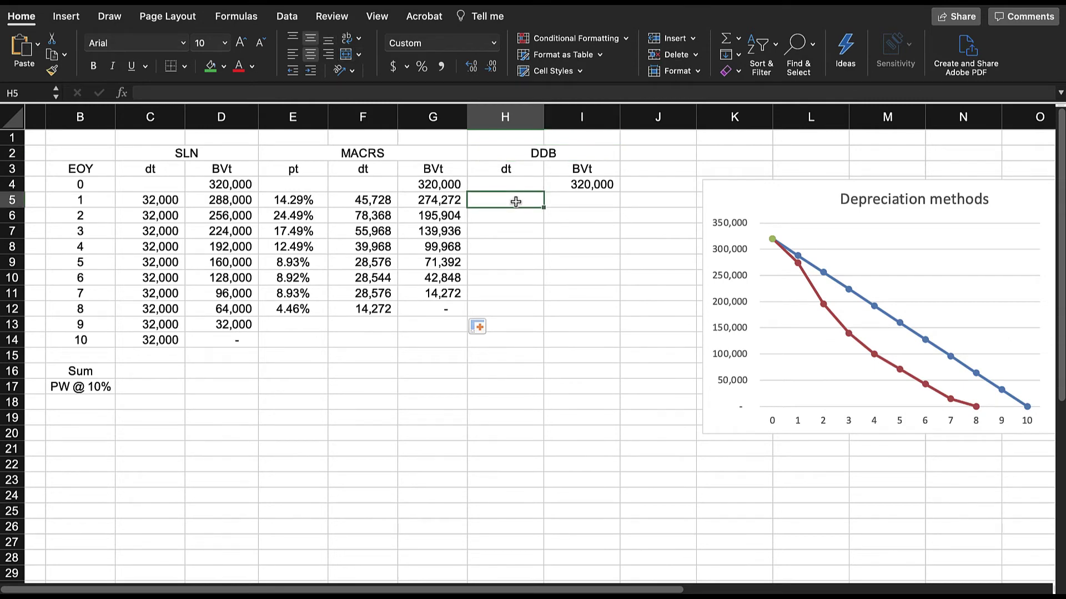
type("=dd")
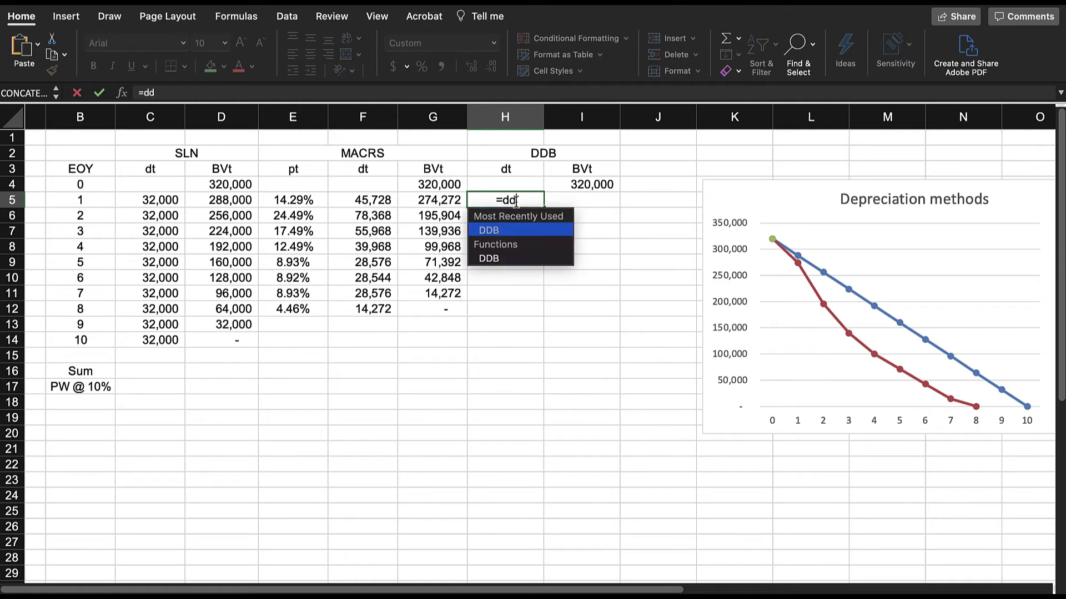
type("b(")
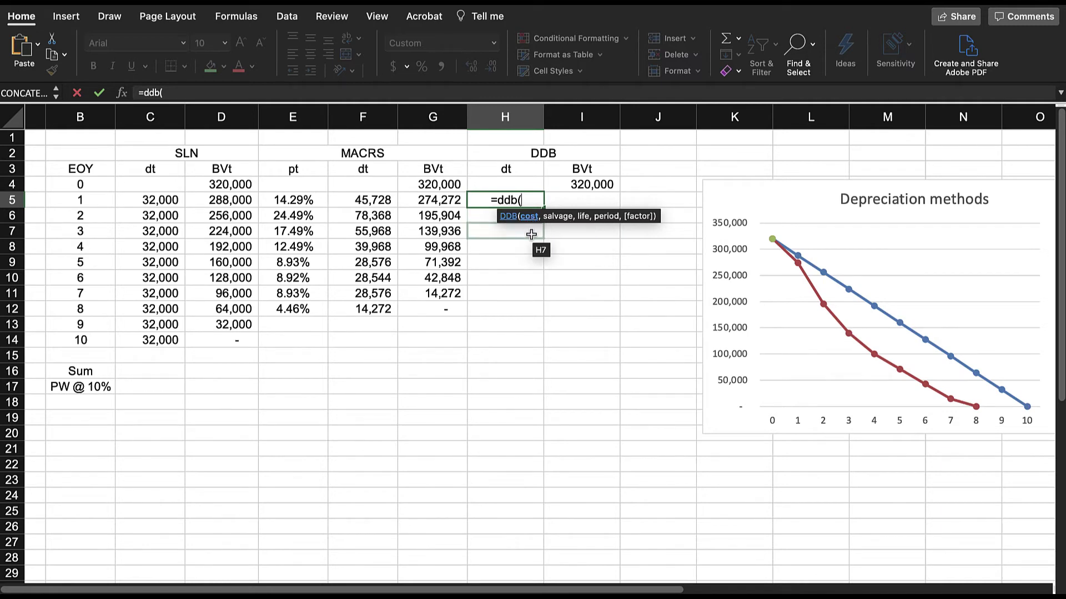
left_click(573, 184)
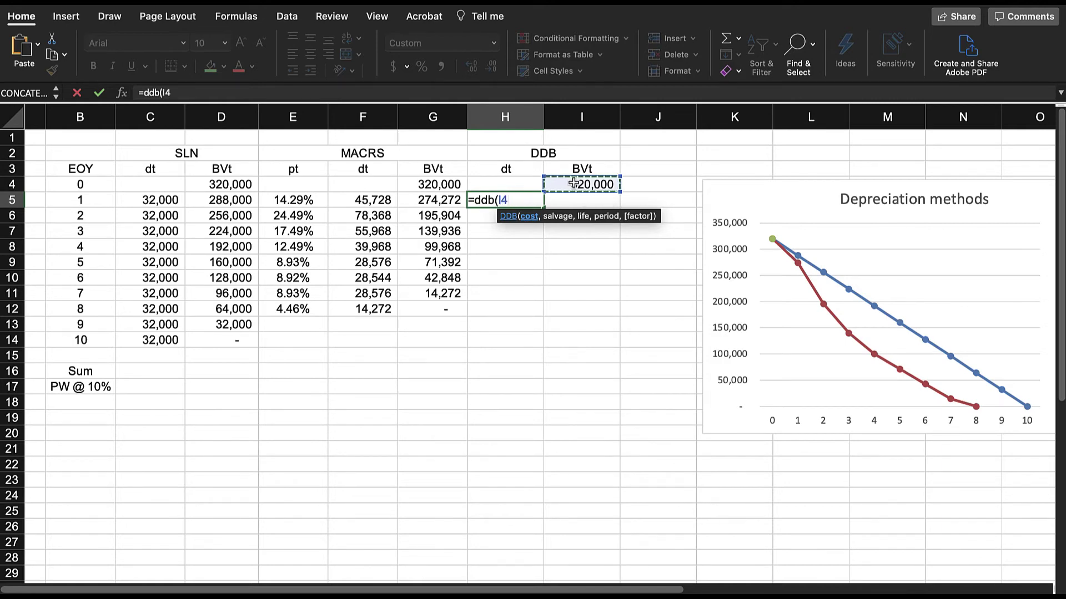
key("F4")
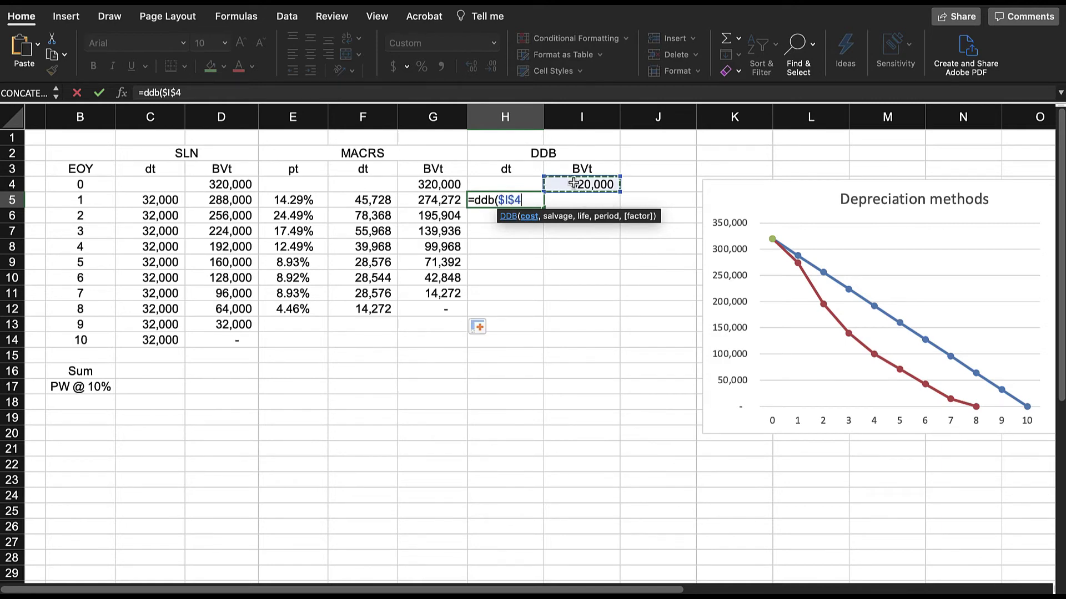
type(",")
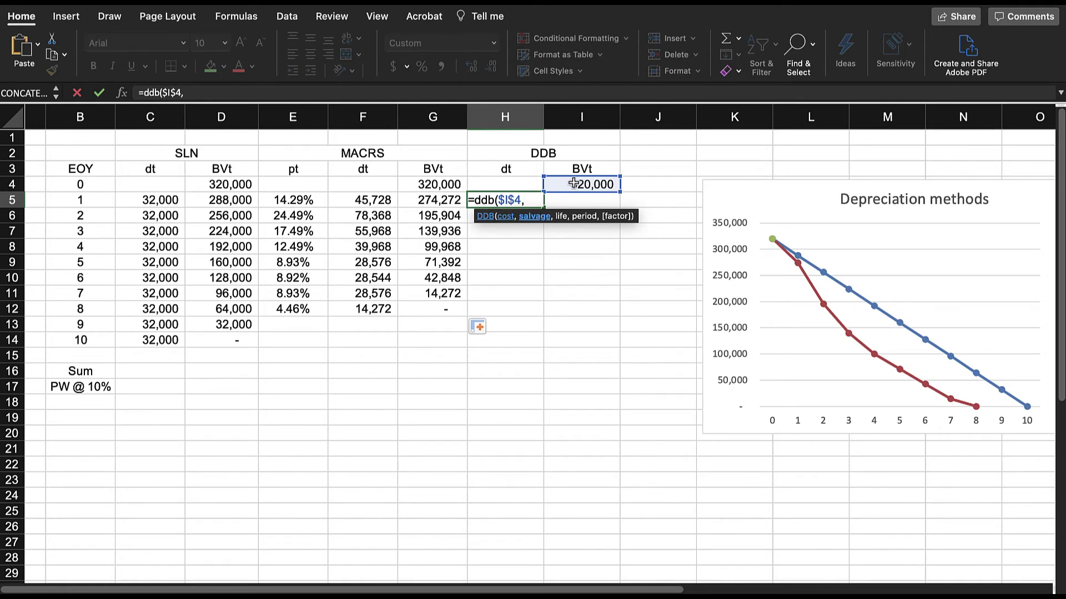
type("0,")
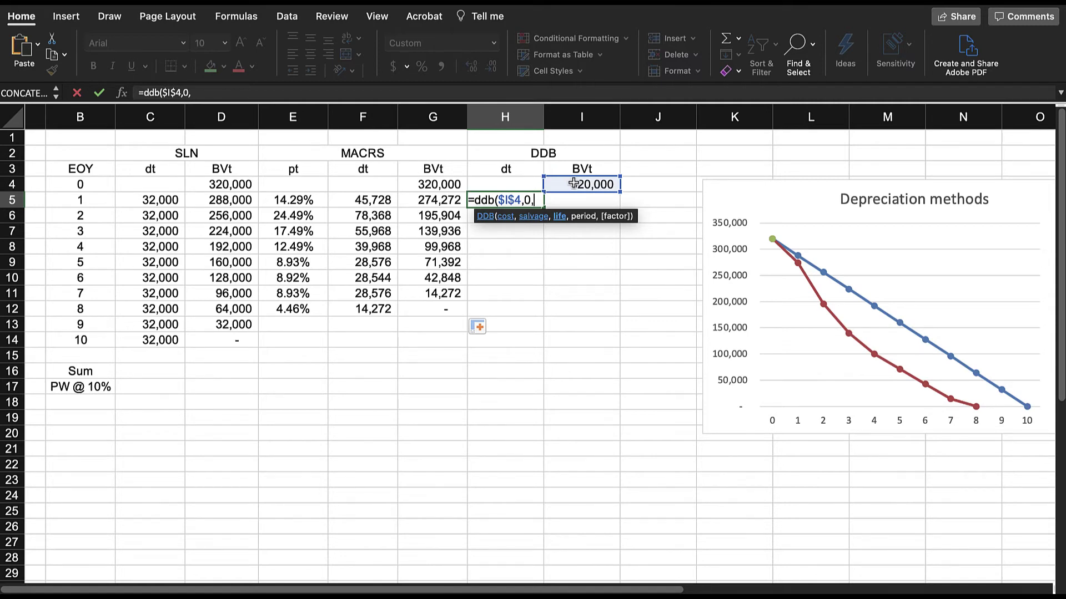
type("10,")
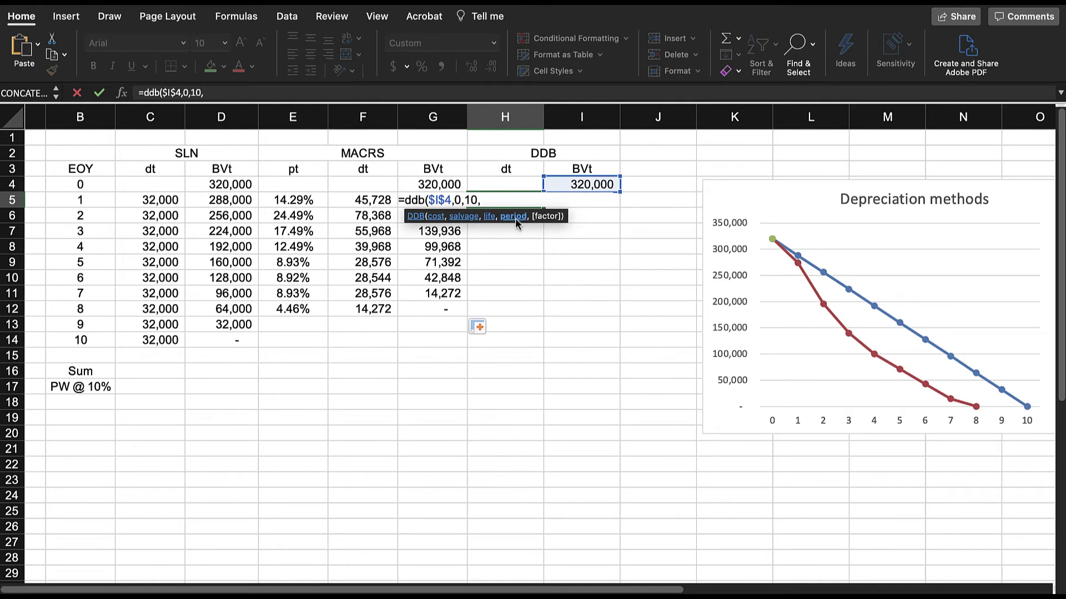
left_click(80, 200)
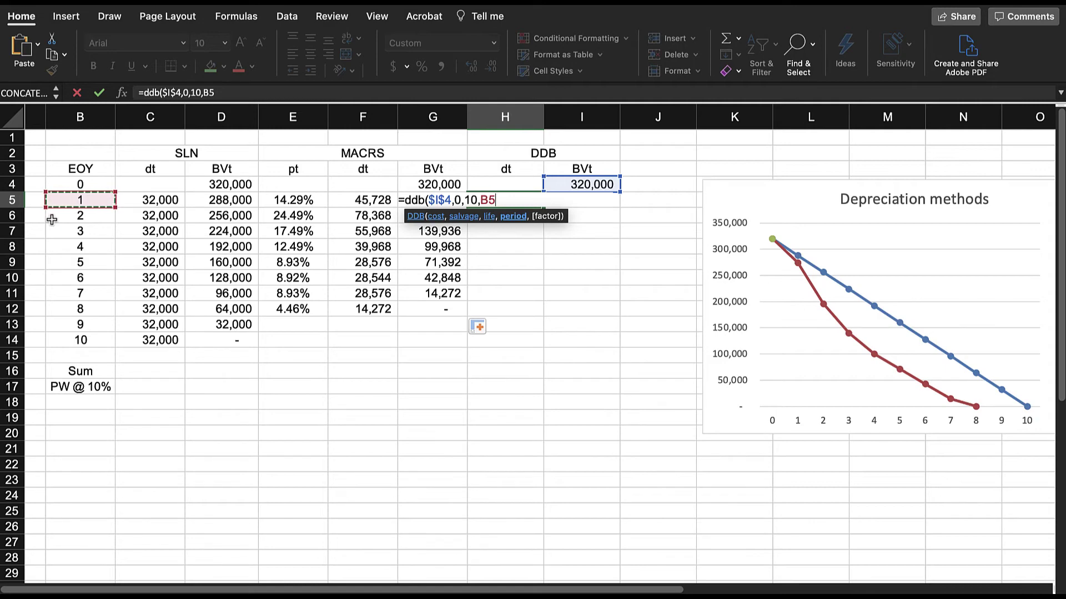
type(")")
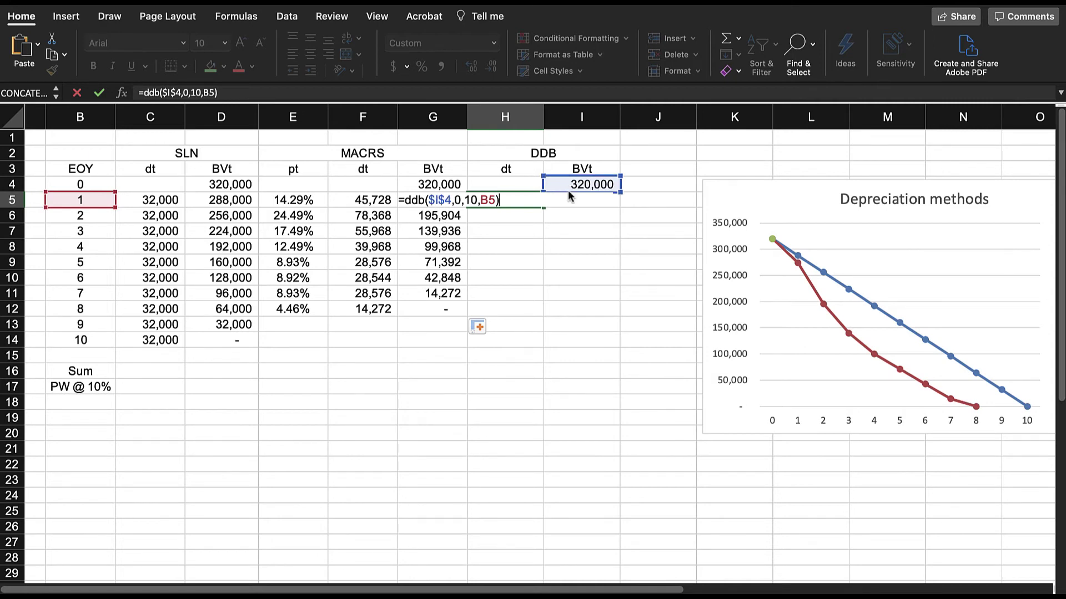
key("Return")
left_click(521, 198)
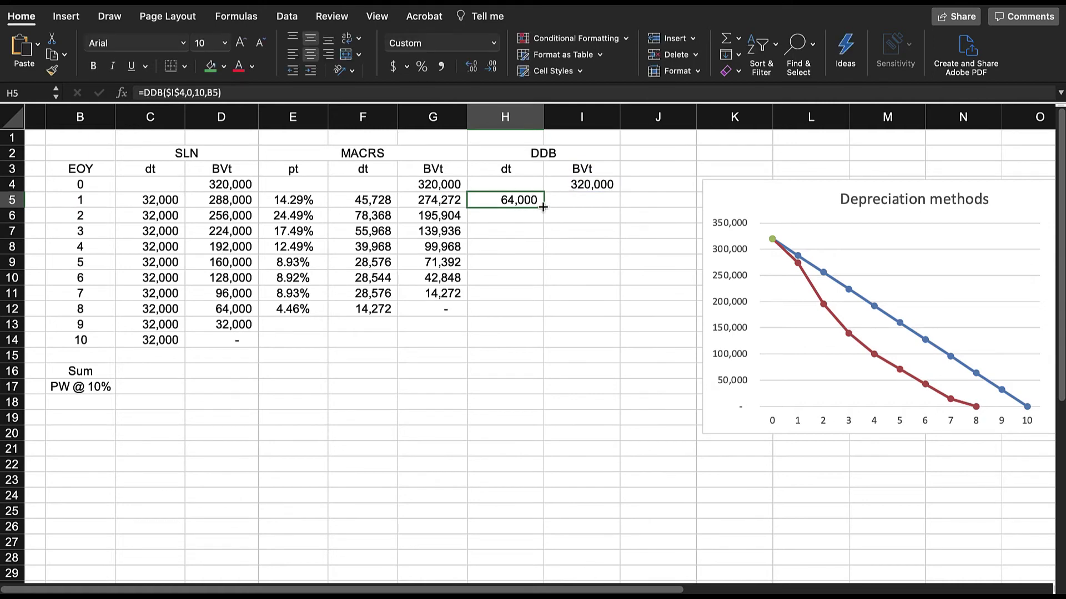
left_click_drag(543, 206, 539, 341)
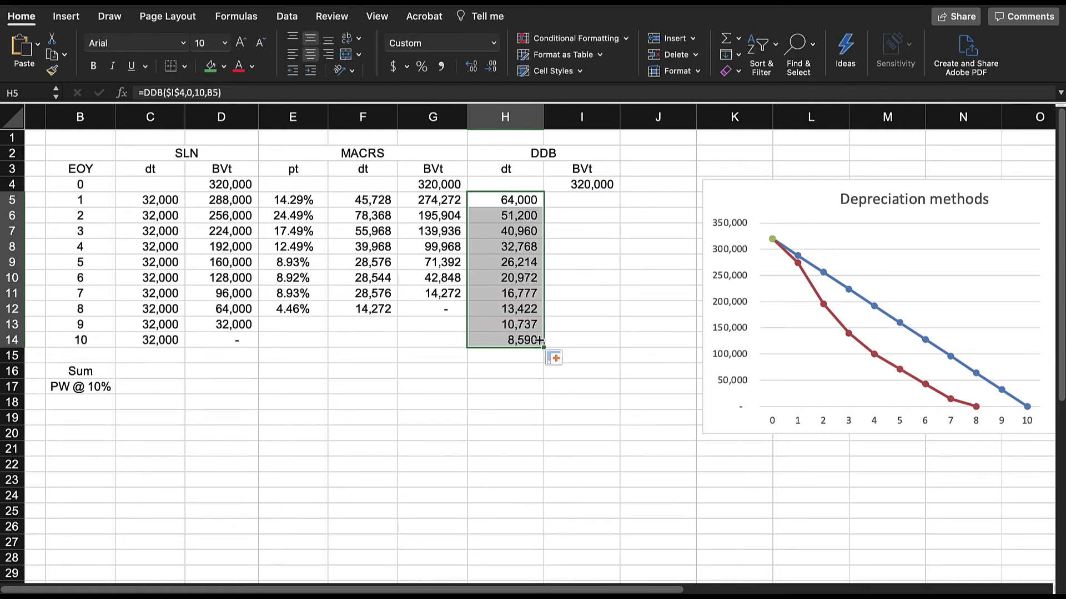
Calculate the year 1 DDB book value in I5 with =I4-H5 and fill the formula down to I14
left_click(584, 201)
type("=")
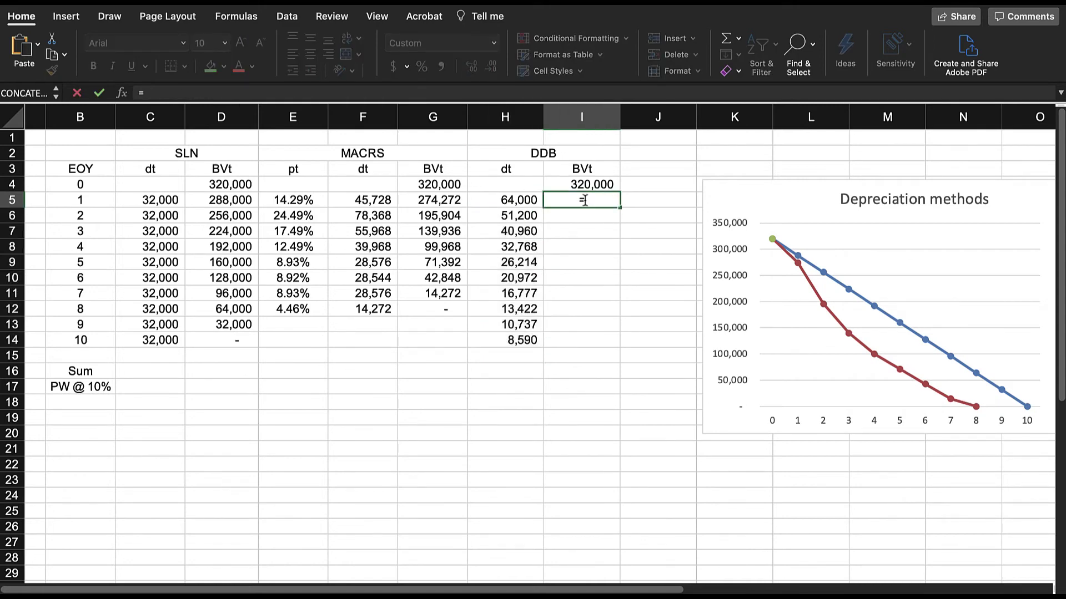
left_click(583, 186)
type("-")
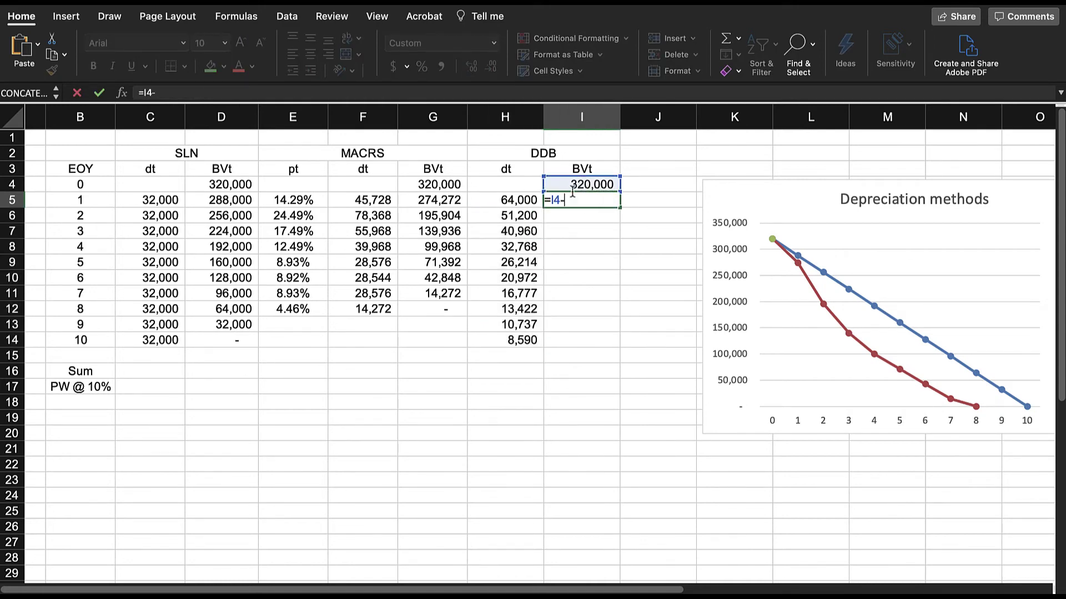
left_click(524, 201)
key("Return")
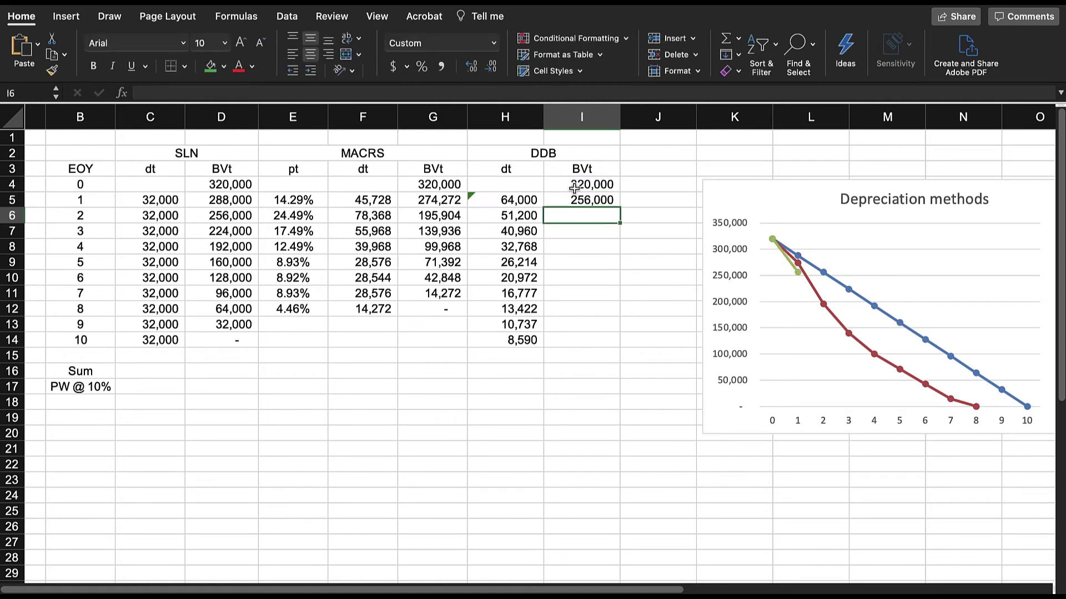
left_click(575, 202)
left_click_drag(619, 207, 617, 346)
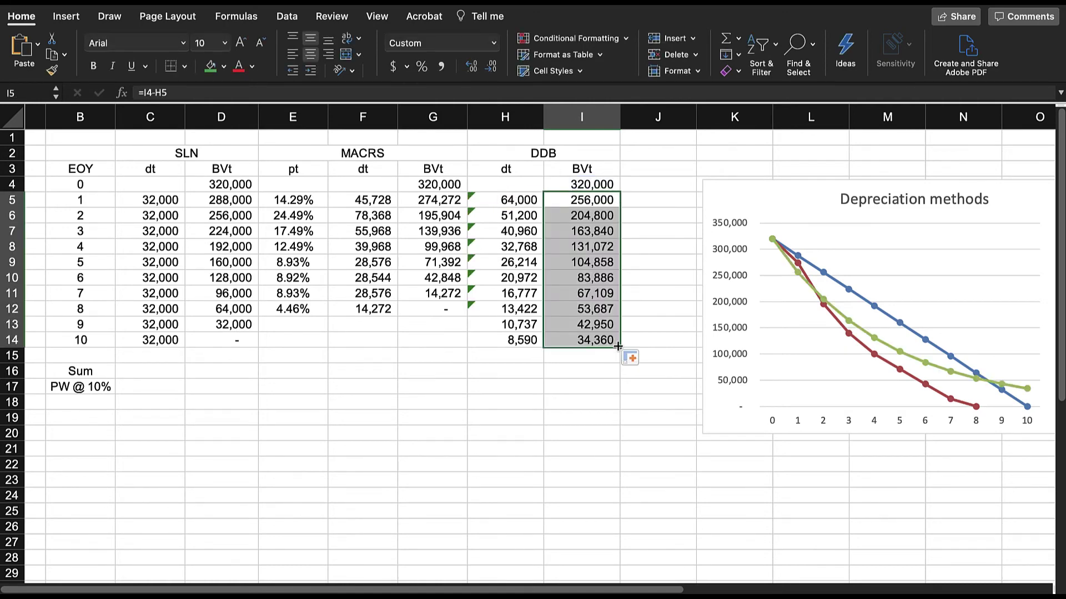
Compare the SLN, MACRS and DDB book value lines in the Depreciation methods chart, including their year 4 points
left_click(655, 383)
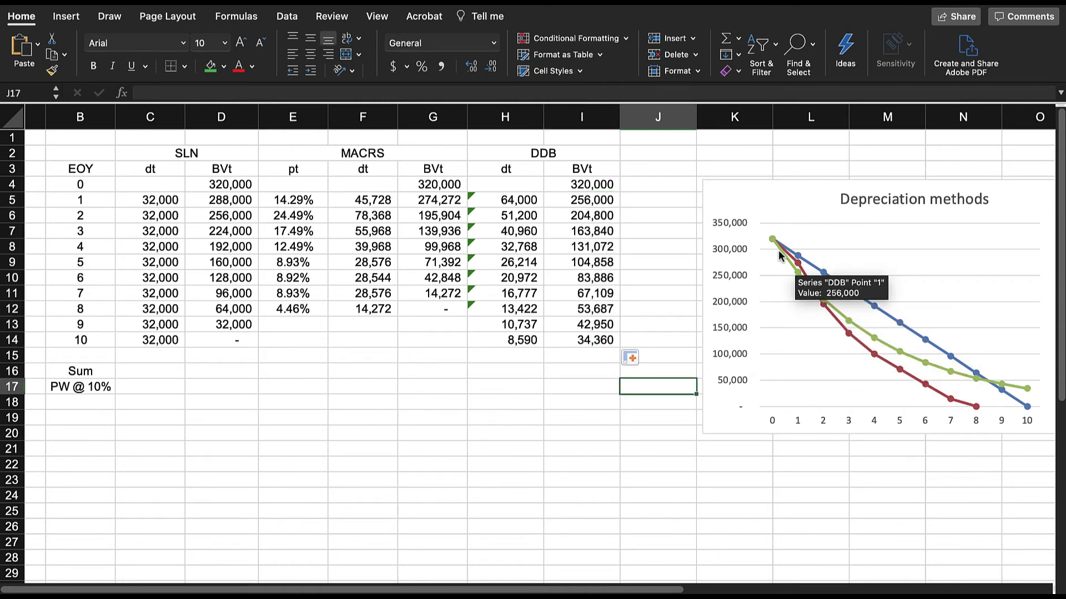
scroll(910, 428, "right", 2)
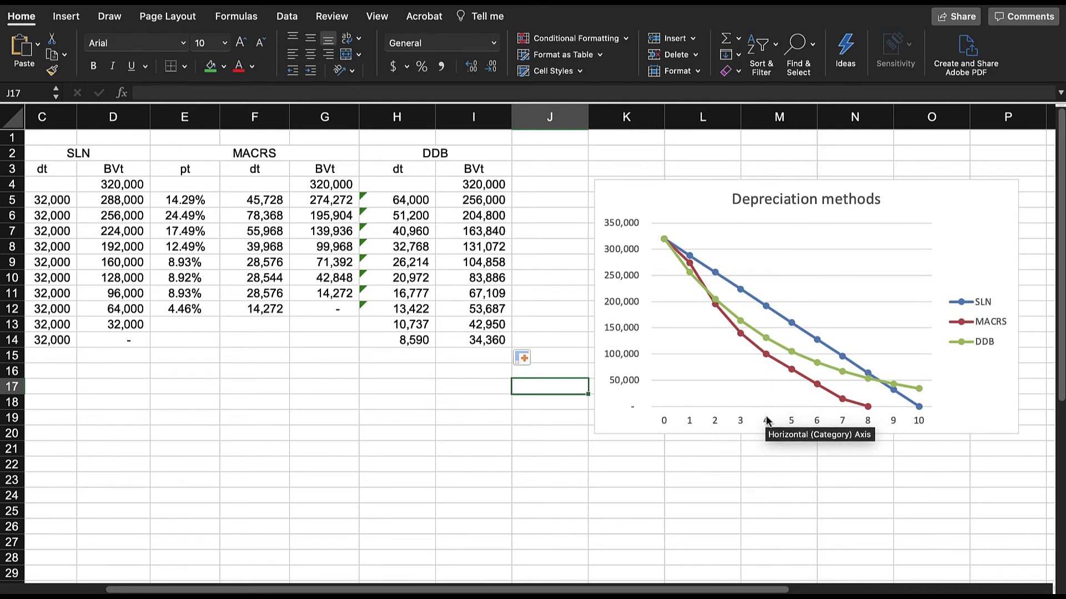
mouse_move(764, 356)
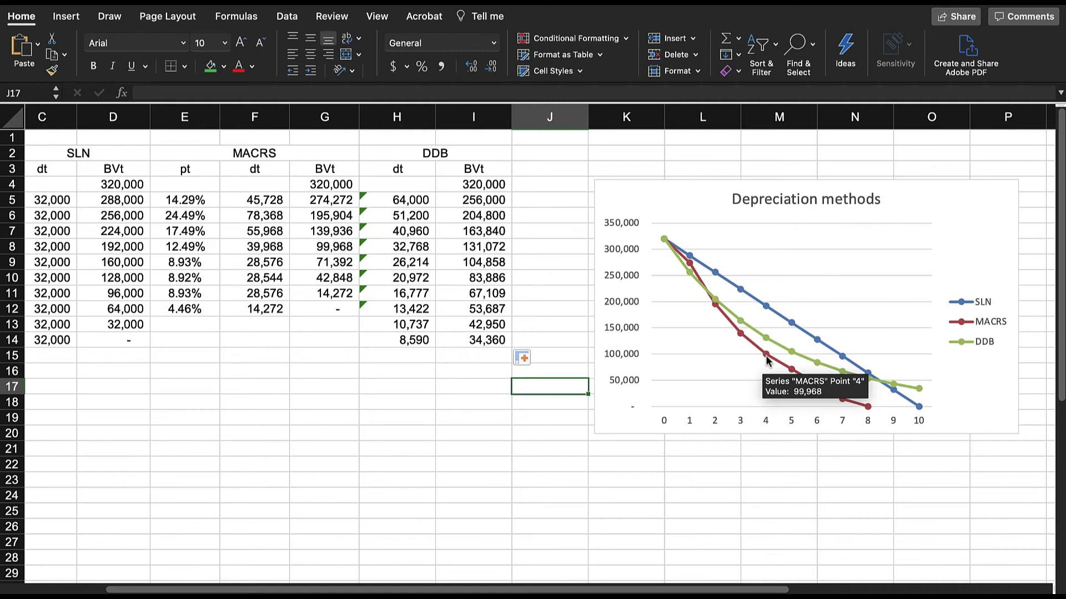
mouse_move(763, 312)
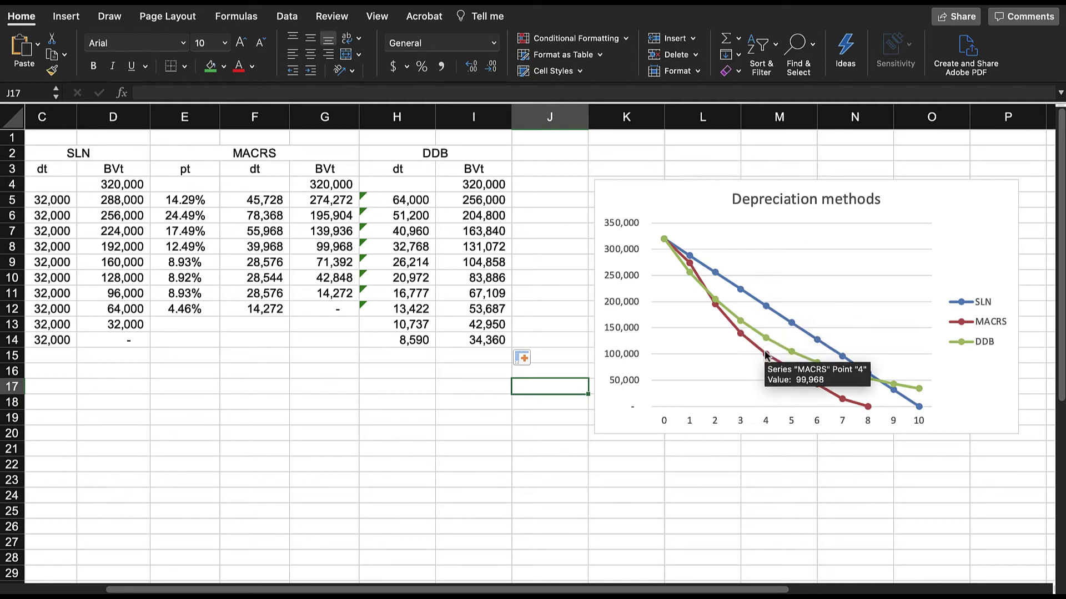
scroll(598, 375, "left", 3)
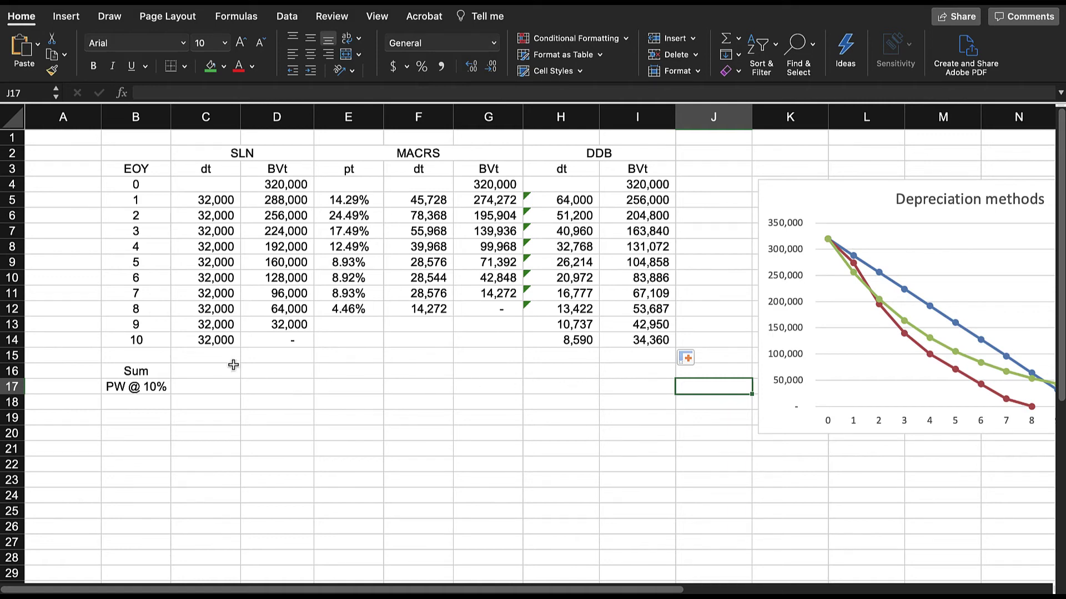
Total the yearly SLN depreciation in C16 with =SUM(C5:C14)
left_click(209, 373)
type("=sum(")
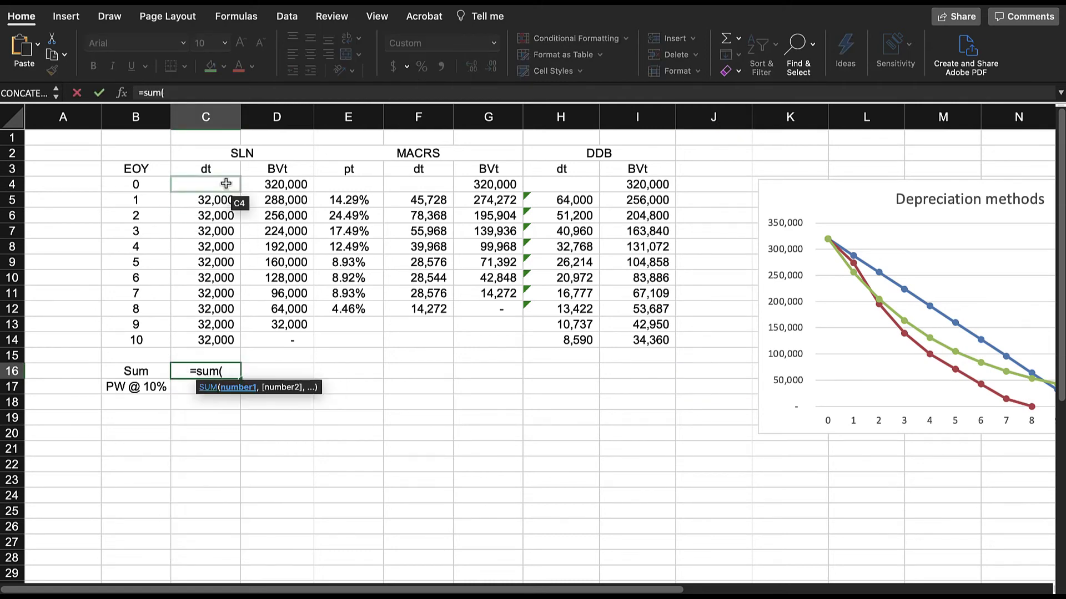
left_click_drag(221, 198, 240, 342)
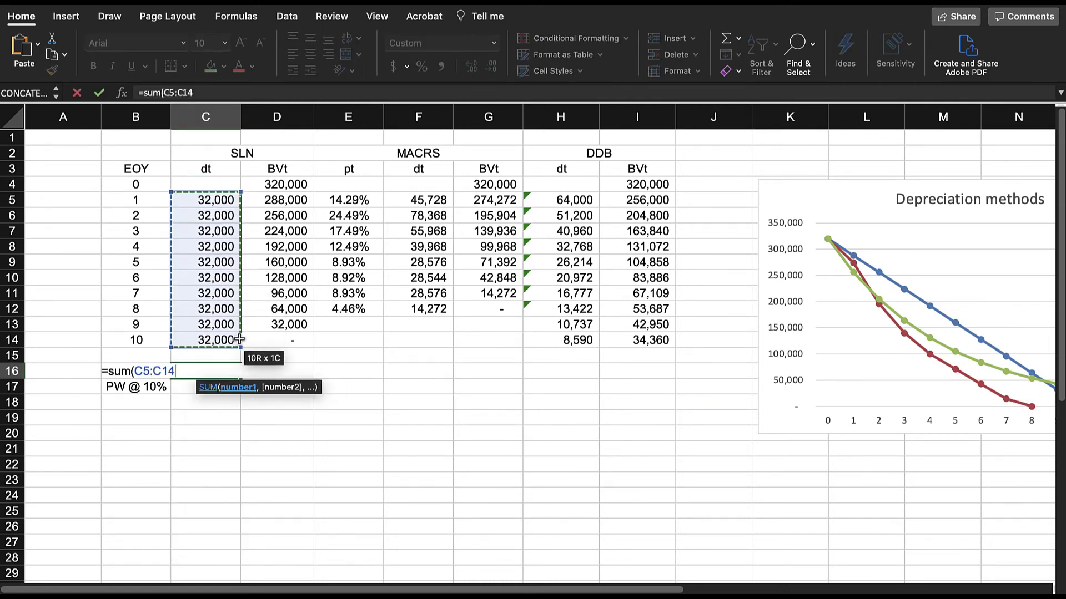
key("Return")
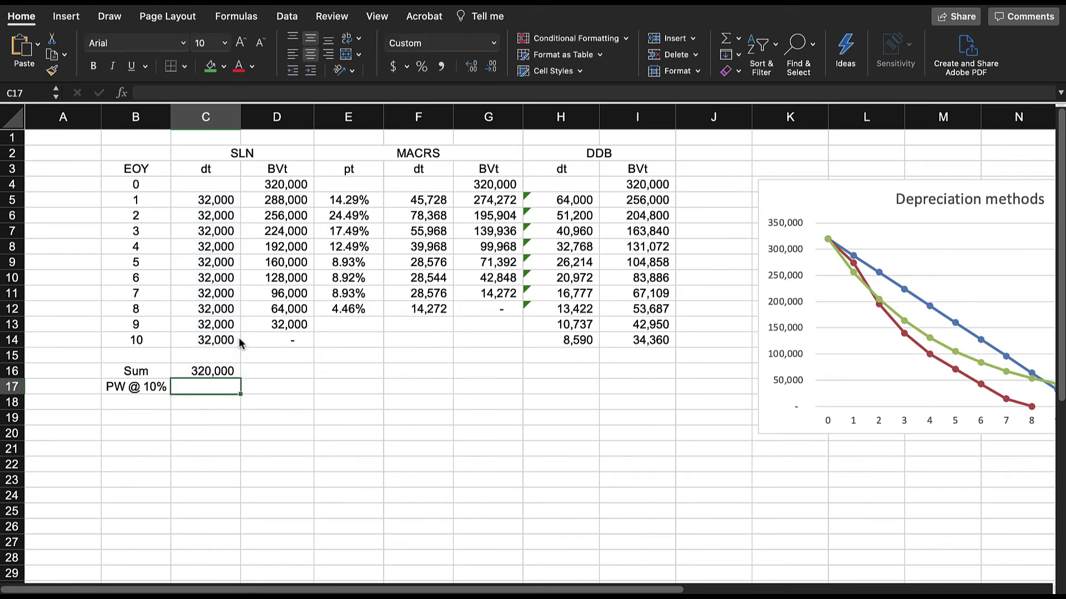
left_click(223, 375)
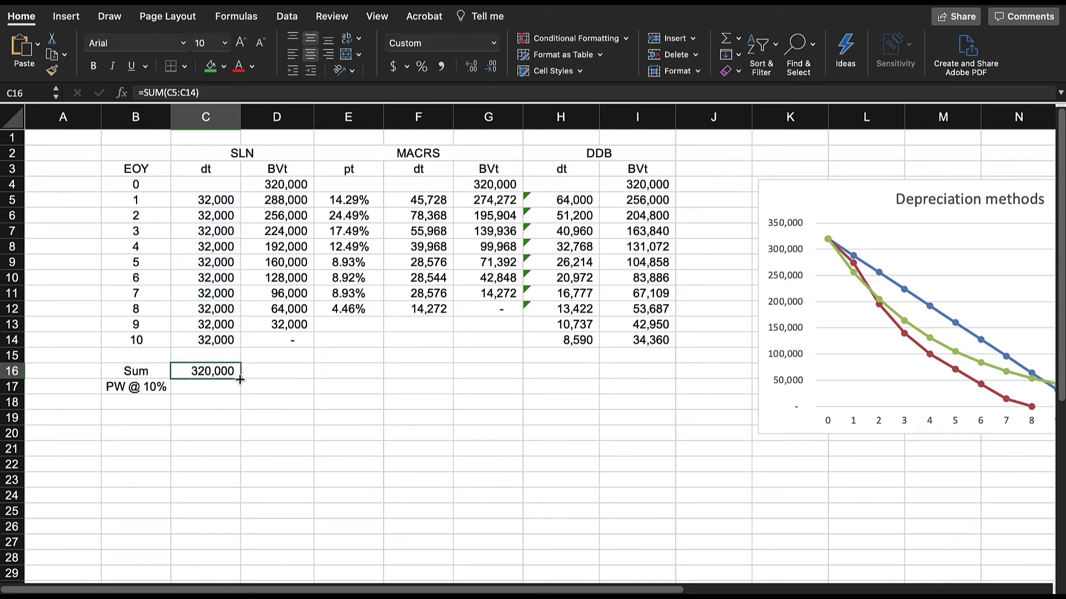
Calculate the present worth of the SLN depreciation at 10% in C17 with =NPV(0.1,C5:C14)
left_click(223, 387)
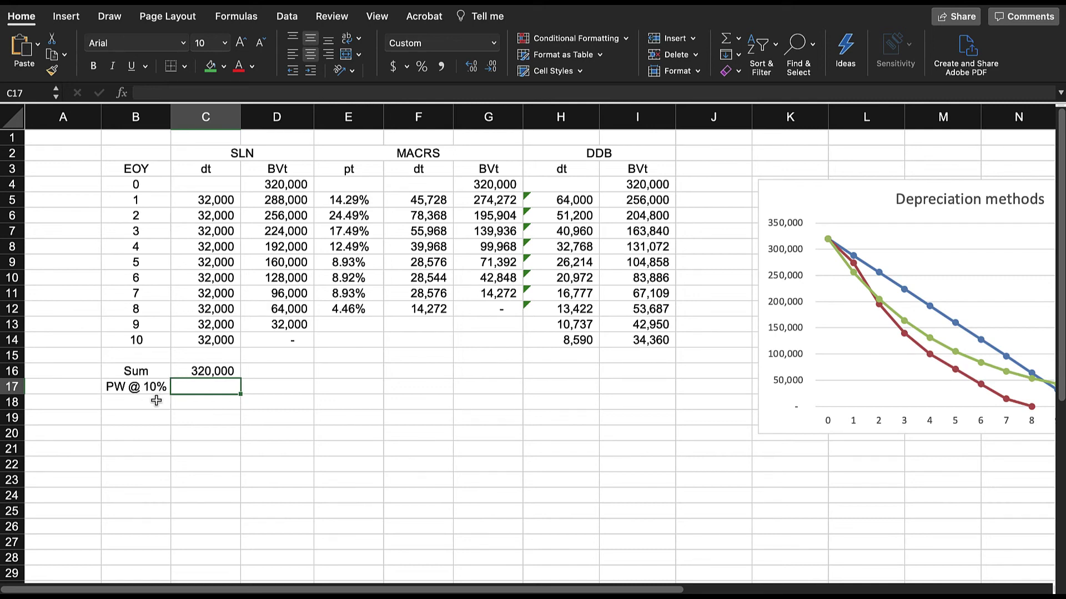
type("=")
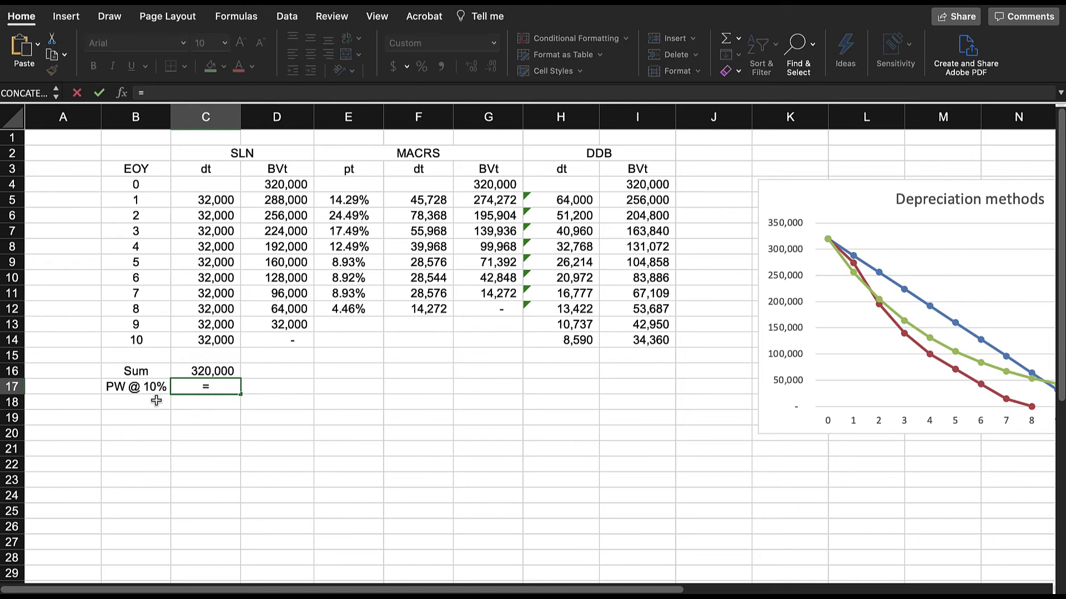
type("npv")
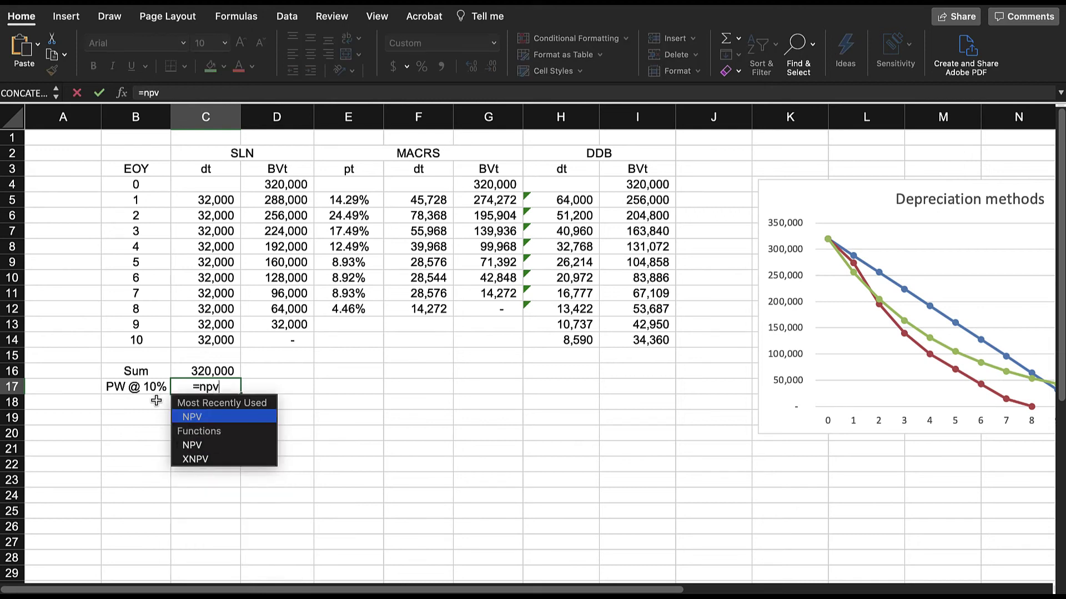
type("(")
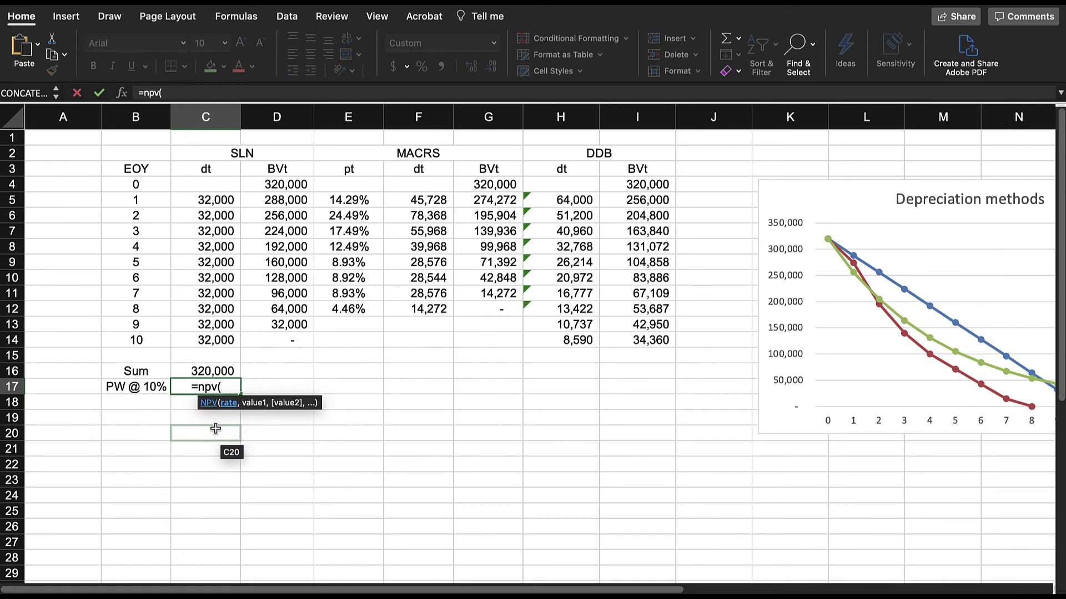
type("0.1")
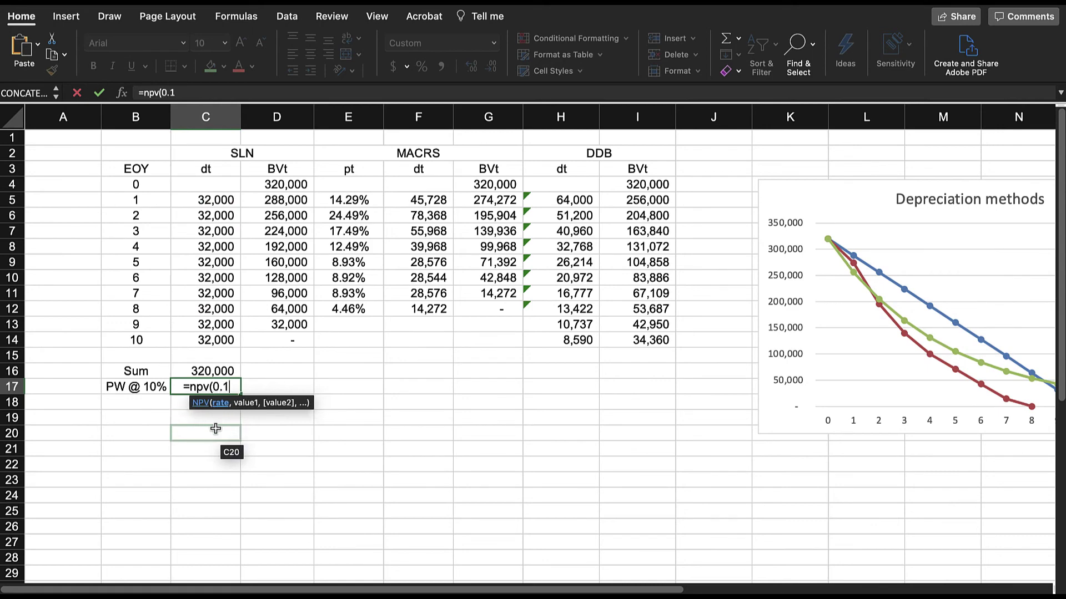
type(",")
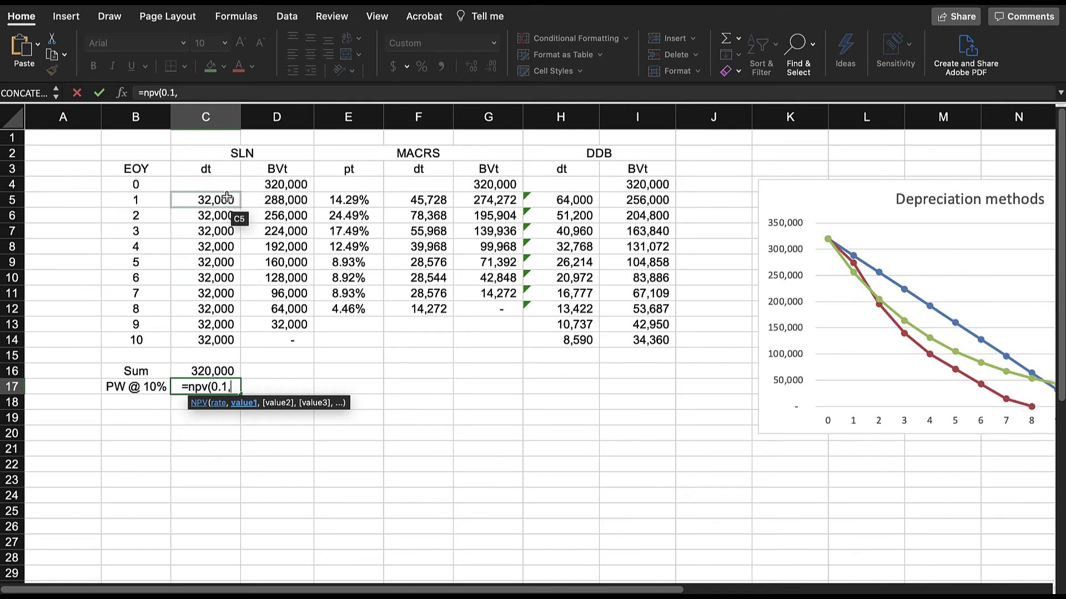
left_click_drag(224, 201, 229, 337)
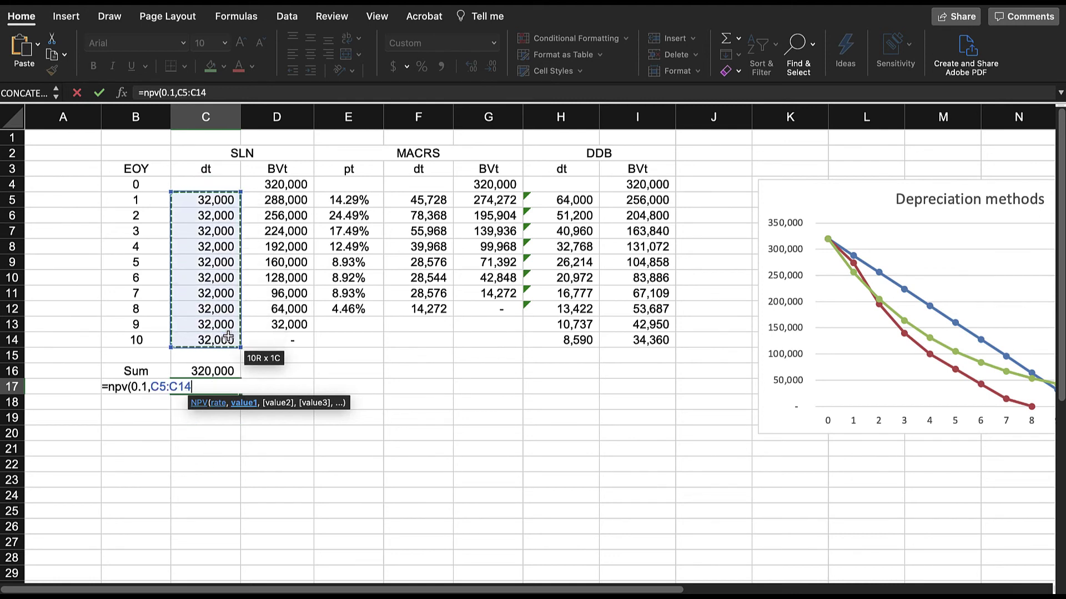
type(")")
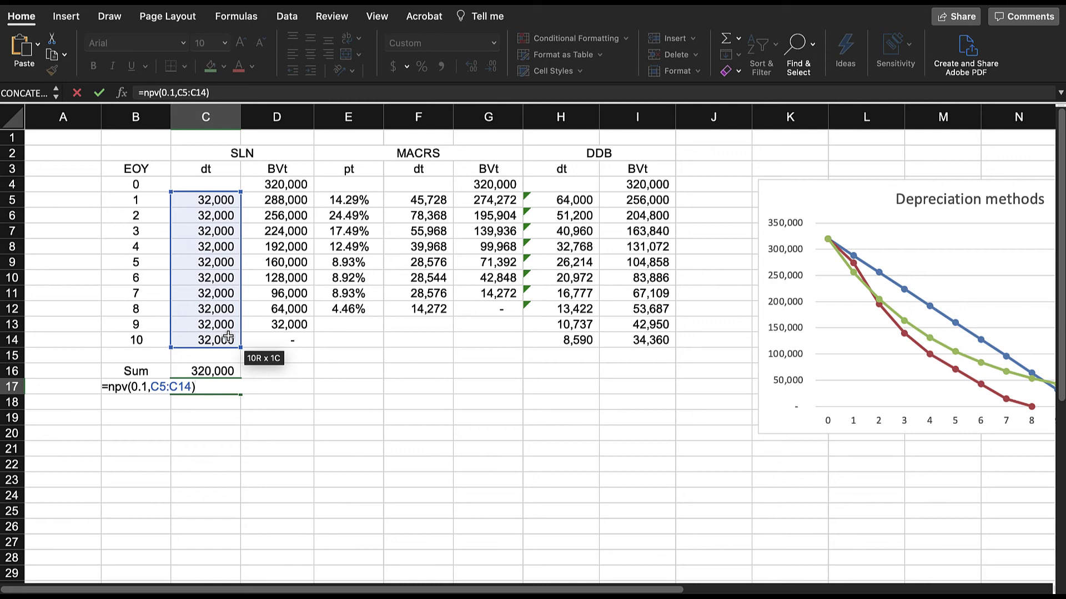
key("Return")
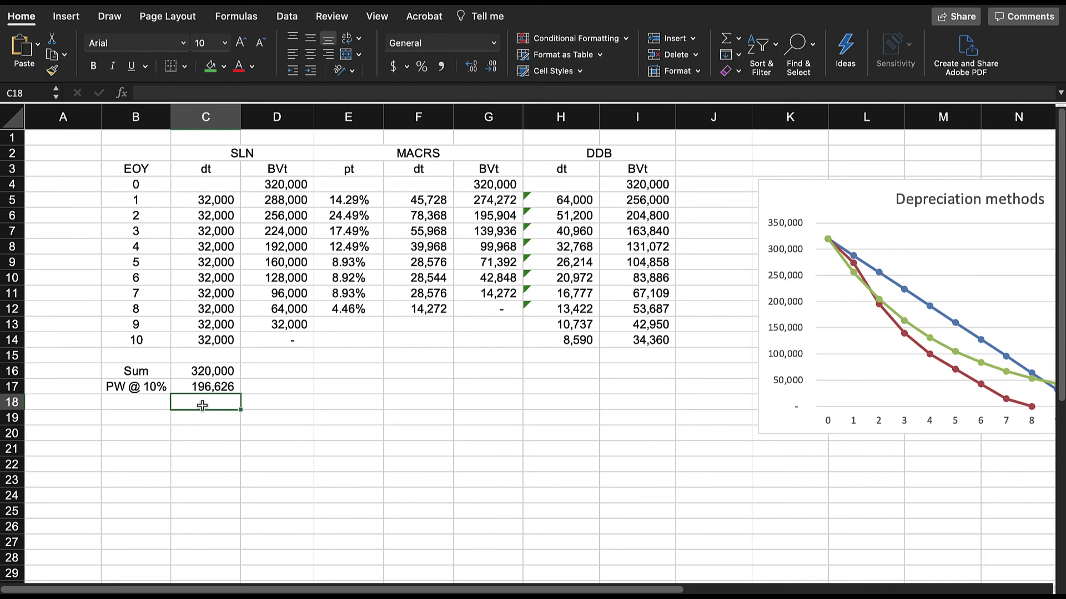
Fill the sum and present worth formulas from C16:C17 across to column I
left_click(206, 371)
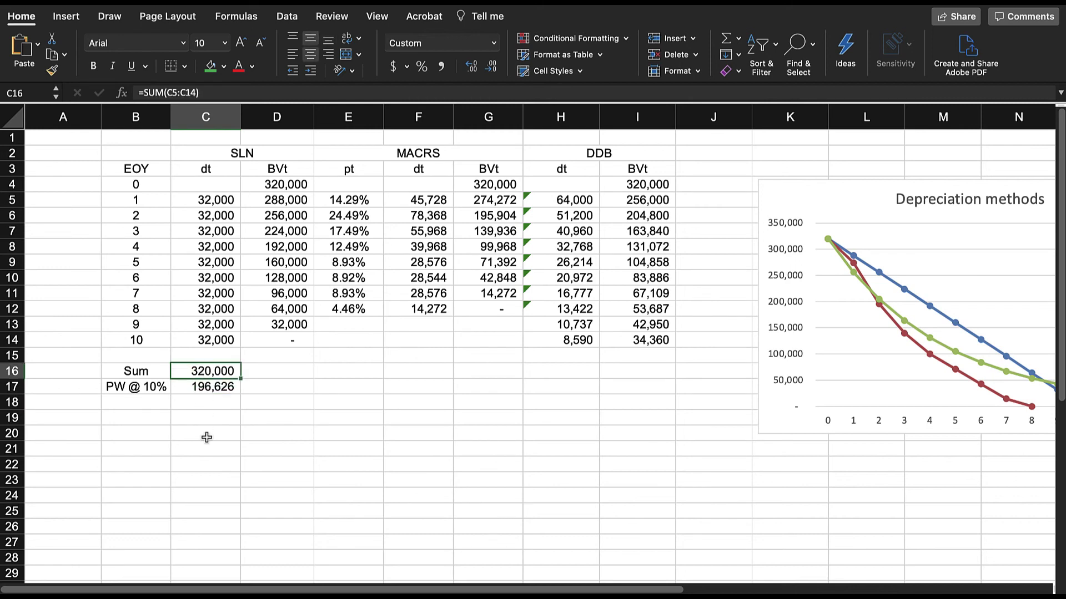
left_click_drag(224, 373, 227, 387)
left_click(234, 432)
left_click(227, 374)
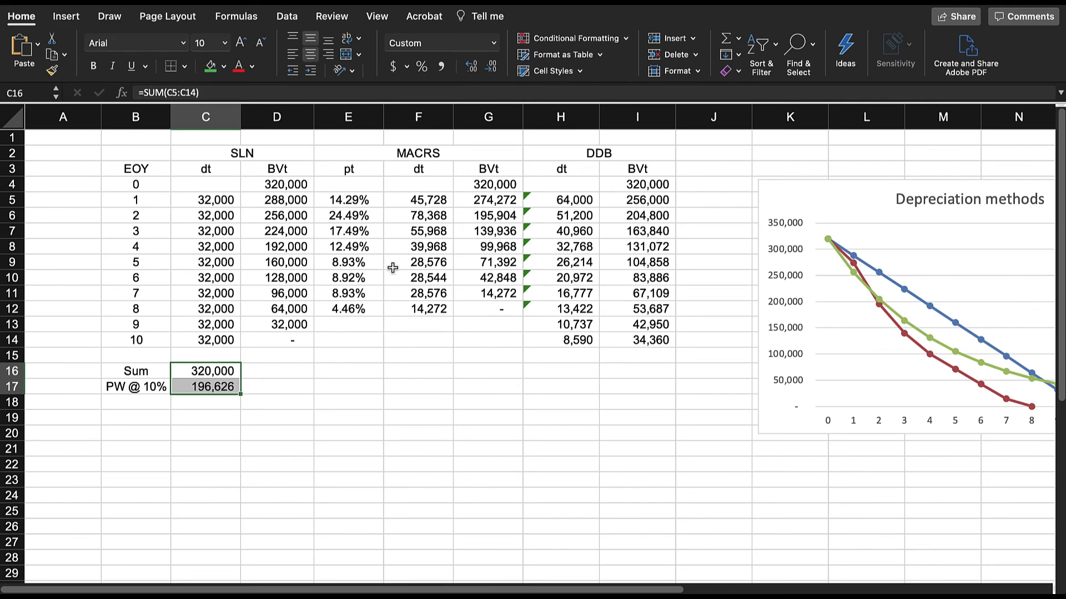
left_click_drag(425, 205, 435, 309)
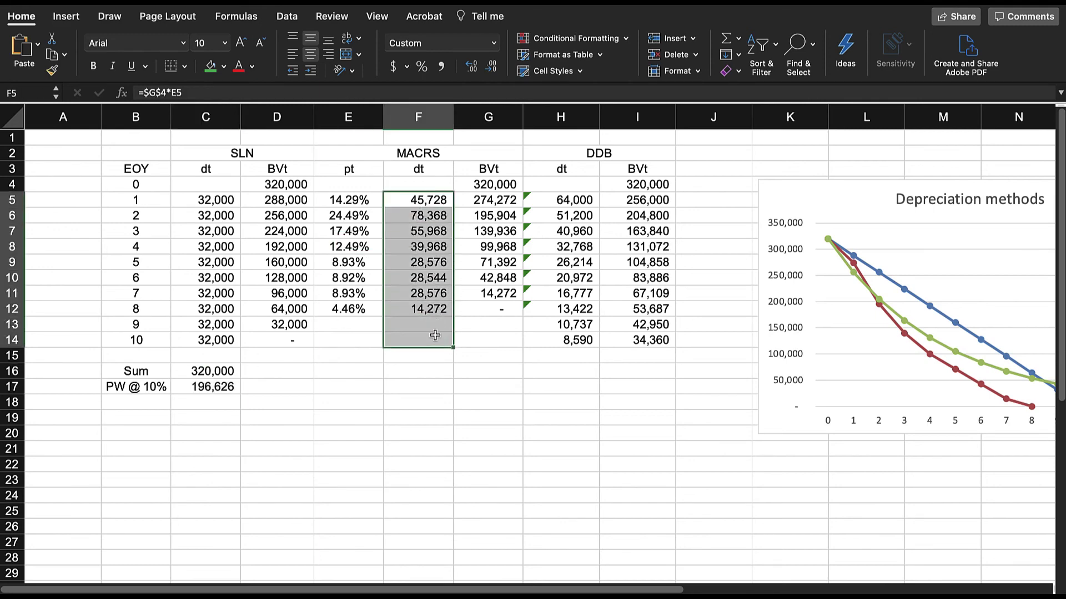
left_click_drag(552, 201, 555, 339)
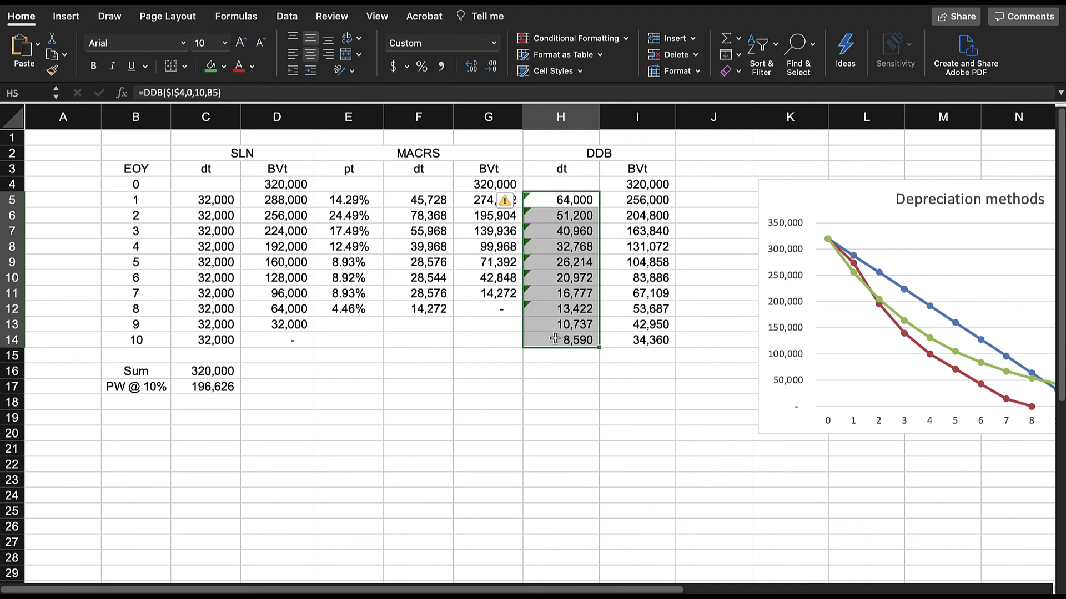
left_click(230, 371)
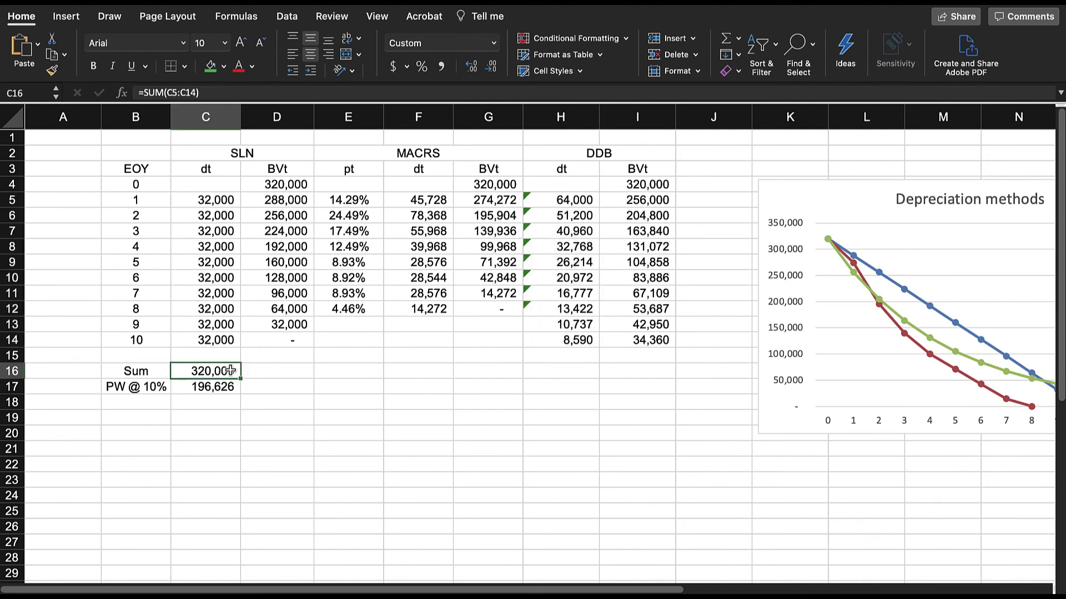
mouse_move(230, 371)
left_mouse_down()
mouse_move(232, 388)
mouse_move(662, 388)
left_mouse_up()
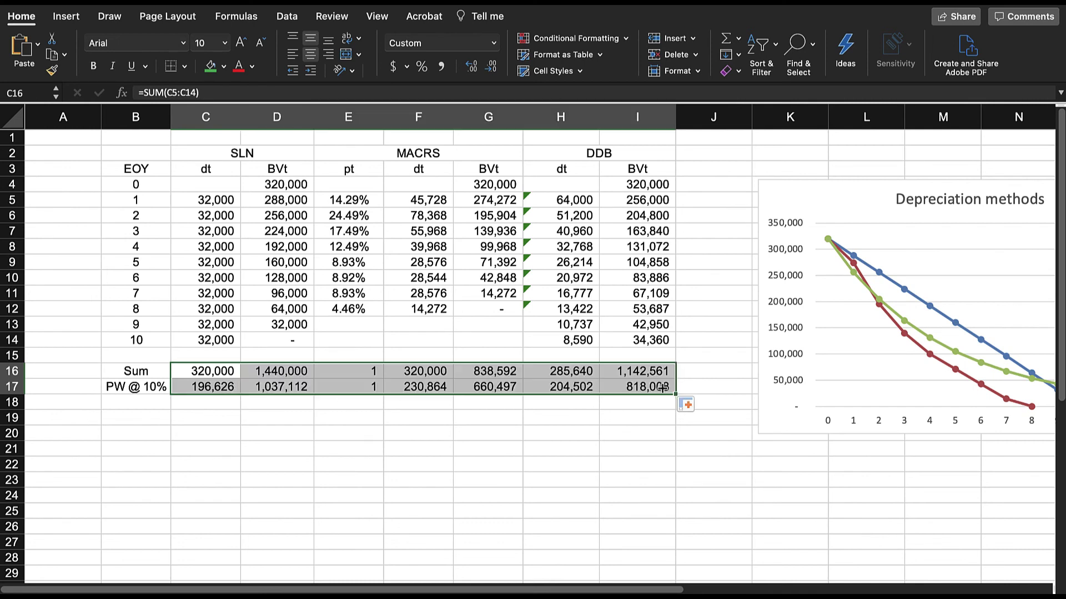
left_click(227, 377)
left_click_drag(228, 379, 227, 387)
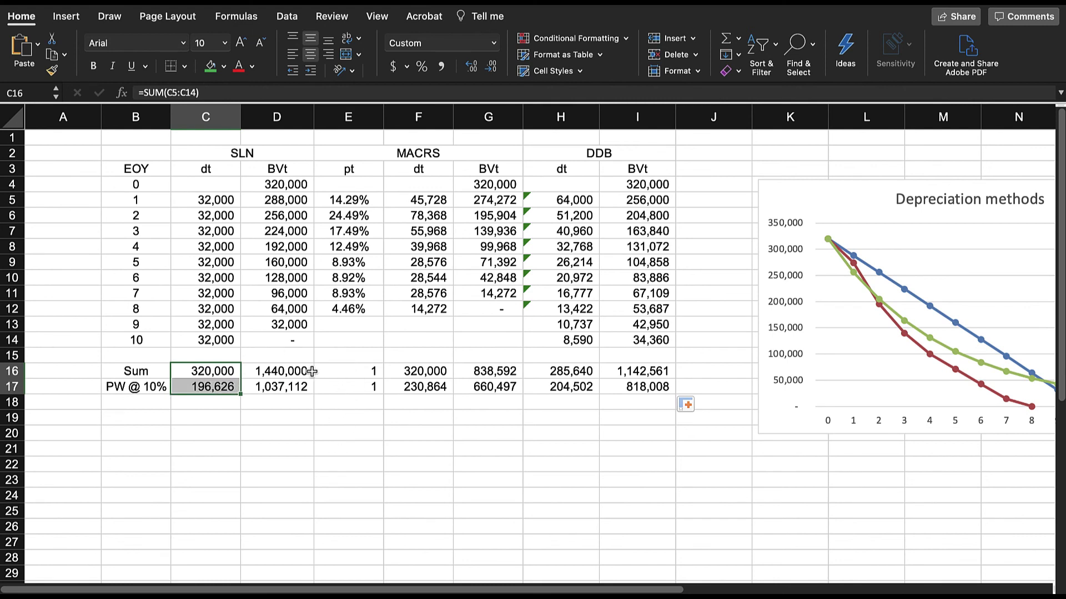
Clear the unneeded sum and present worth cells D16:E17, G16:G17 and I16:I17, keeping only the depreciation columns
left_click_drag(294, 372, 333, 384)
key("Delete")
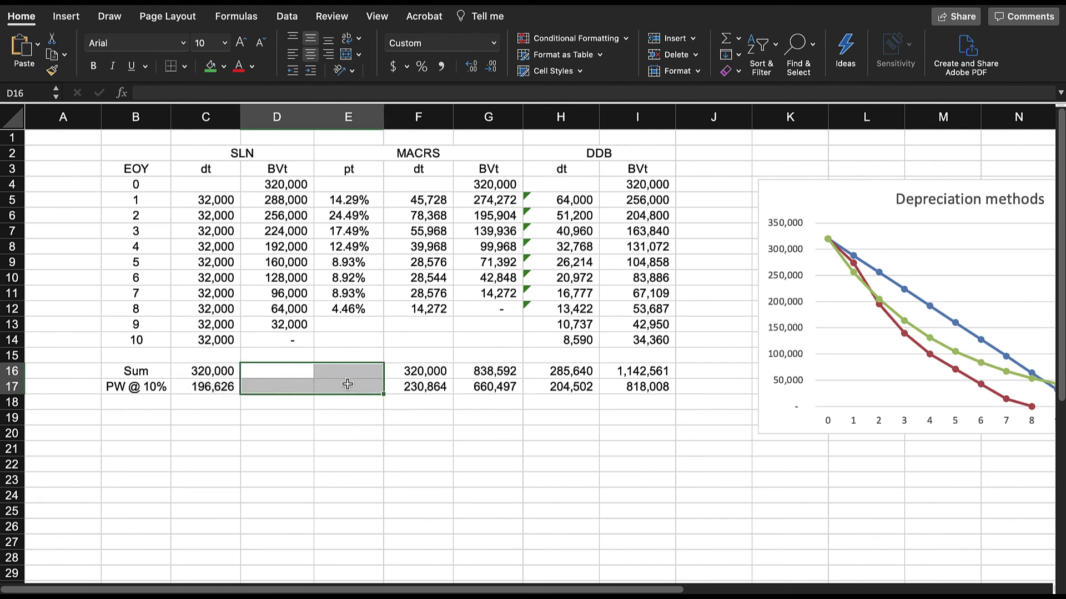
left_click(491, 373)
left_click_drag(491, 372, 492, 386)
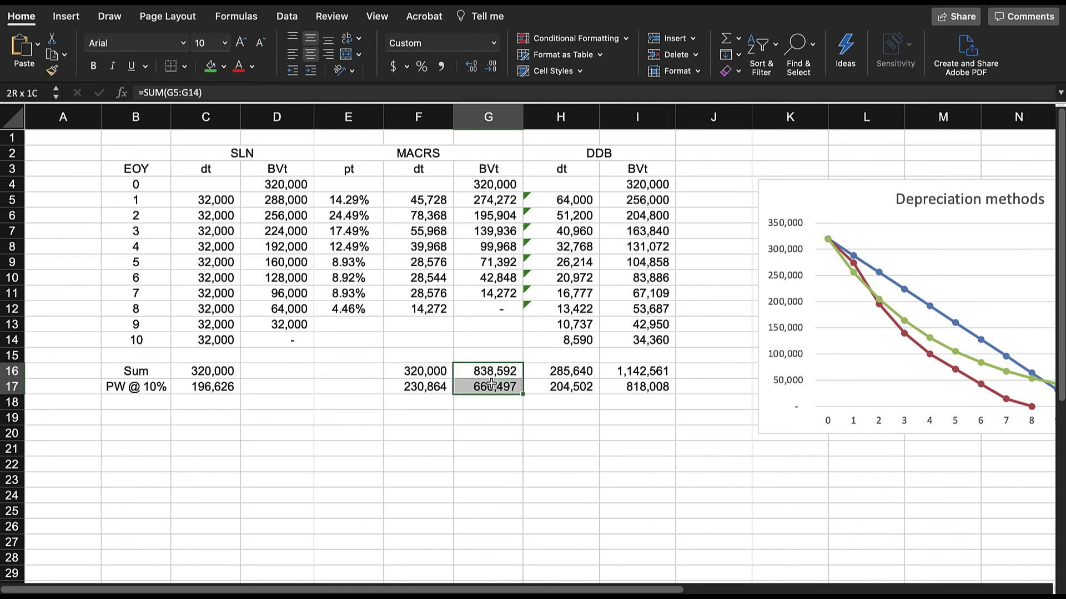
key("Delete")
left_click(631, 376)
left_click_drag(631, 376, 633, 389)
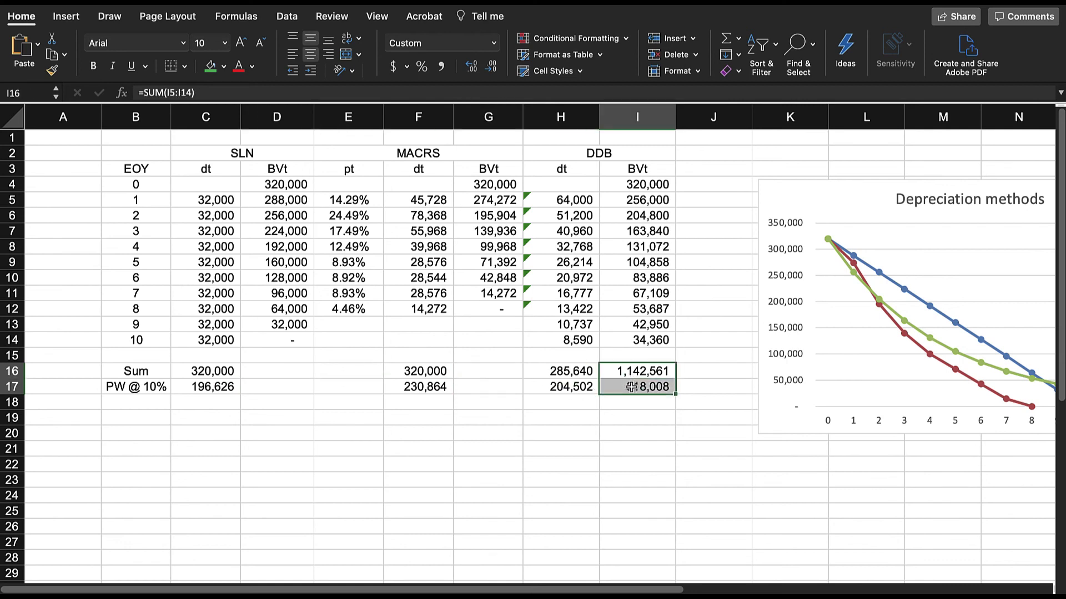
key("Delete")
left_click(558, 417)
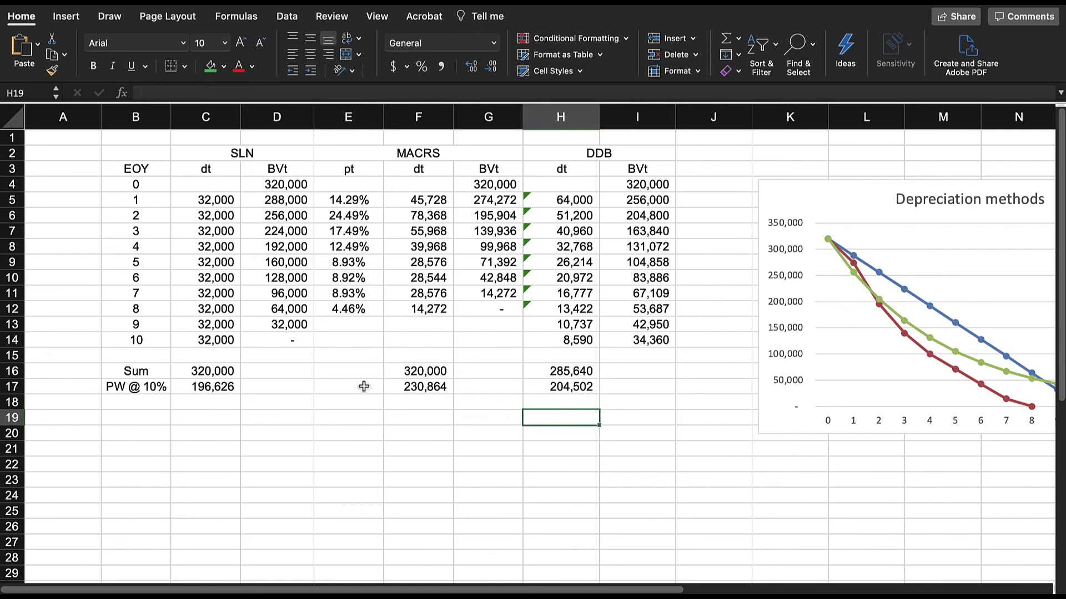
Compare the Sum and PW @ 10% rows, and highlight the MACRS present worth in F17 with a green fill
left_click(14, 372)
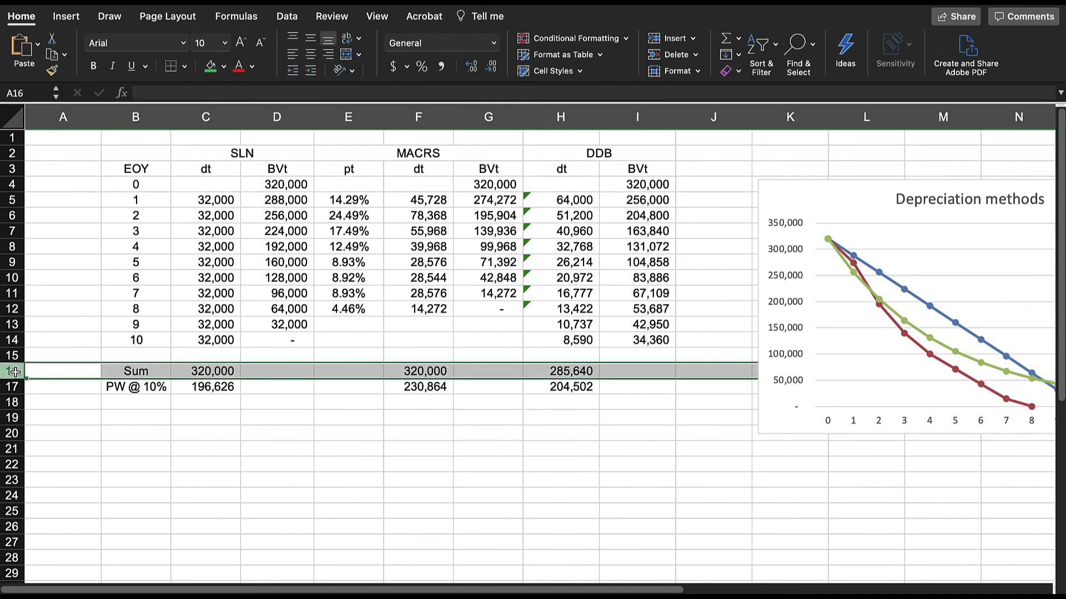
left_click(11, 387)
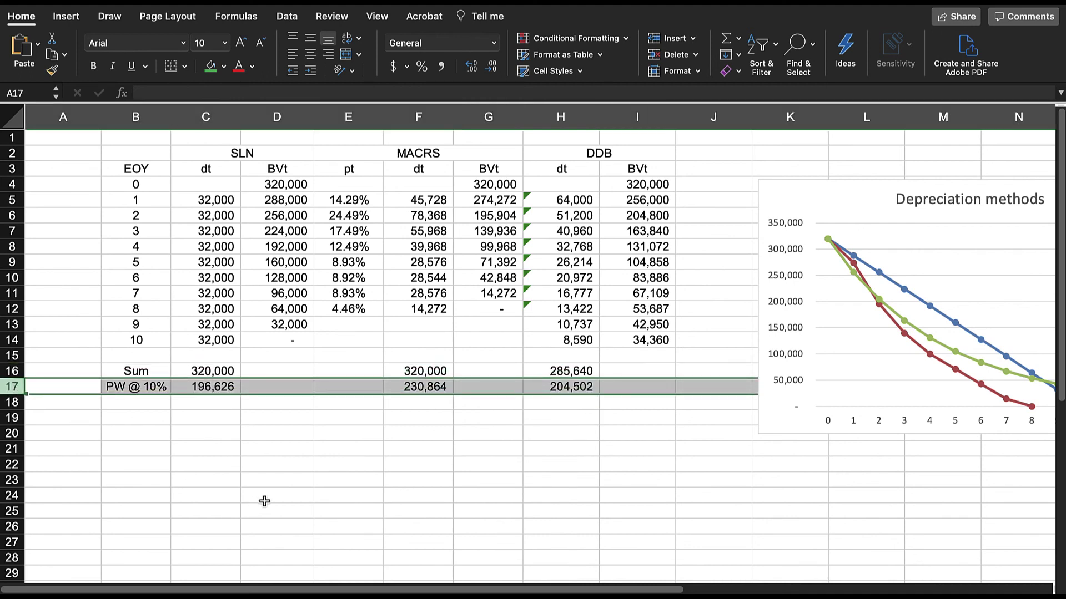
left_click(373, 495)
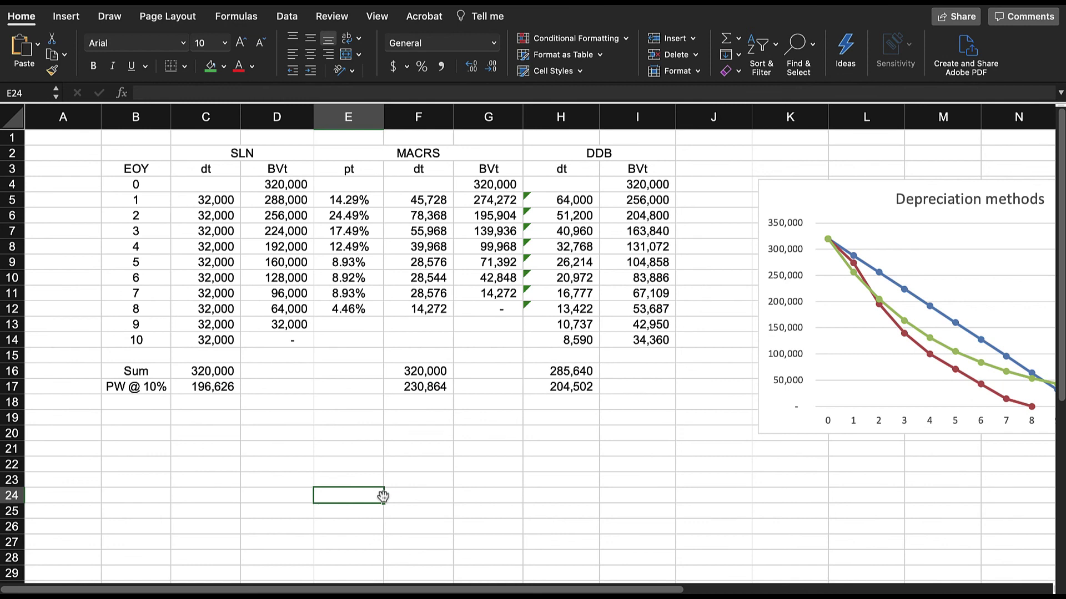
left_click(428, 387)
left_click(211, 69)
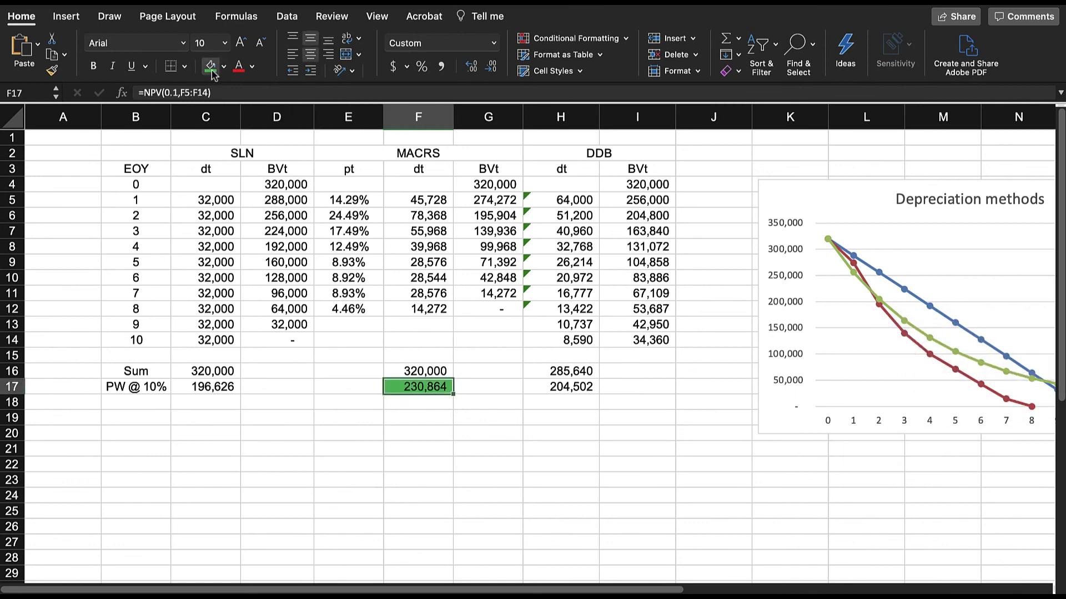
left_click(425, 528)
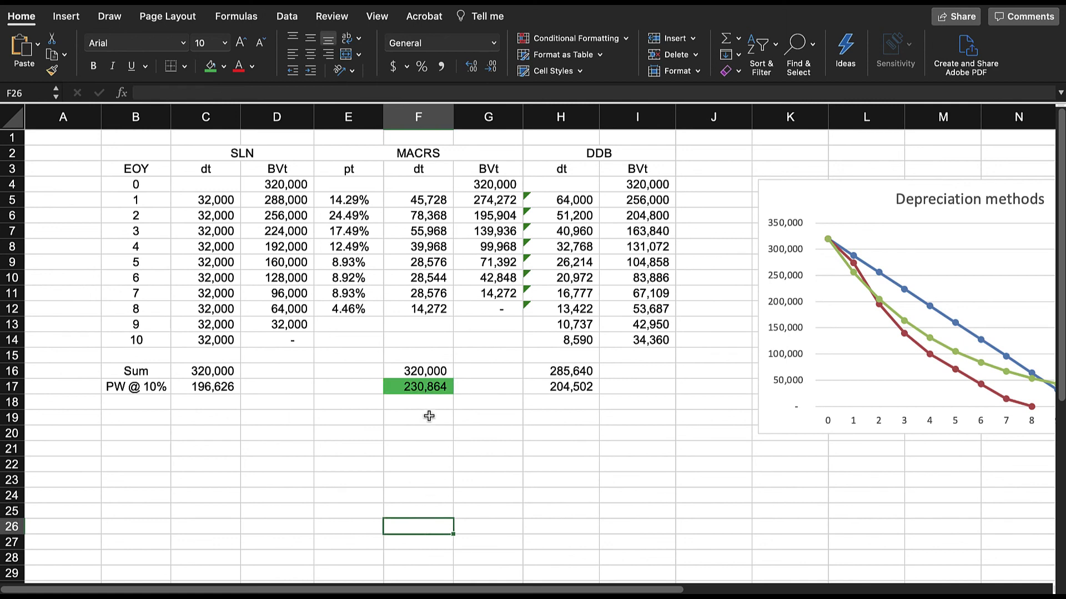
Compare the MACRS present worth in F17 with the SLN and DDB present worths, and review the MACRS columns
left_click(429, 390)
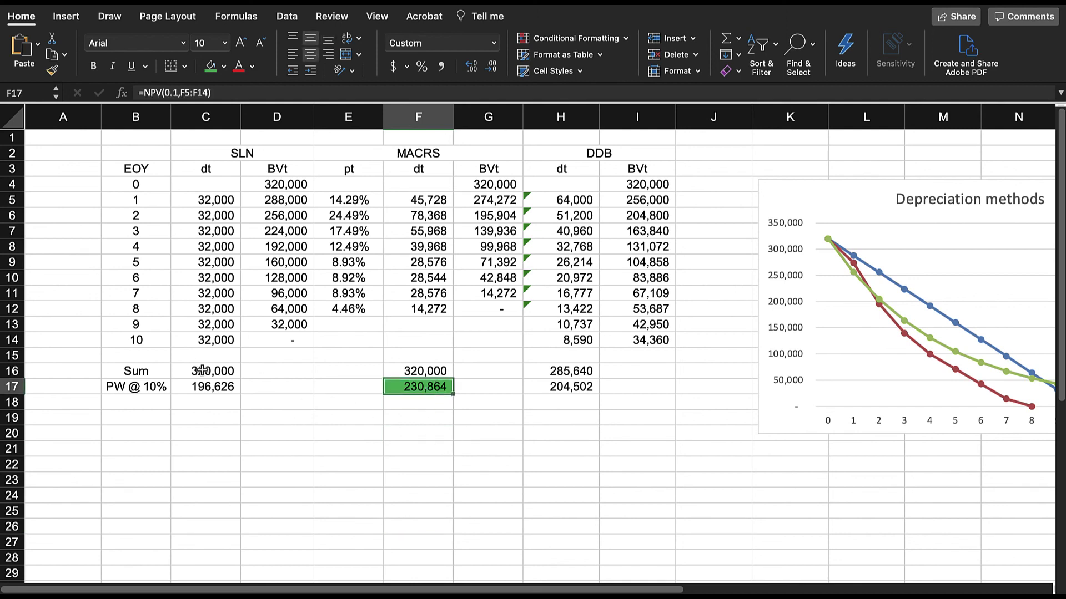
left_click(203, 386)
left_click(553, 394)
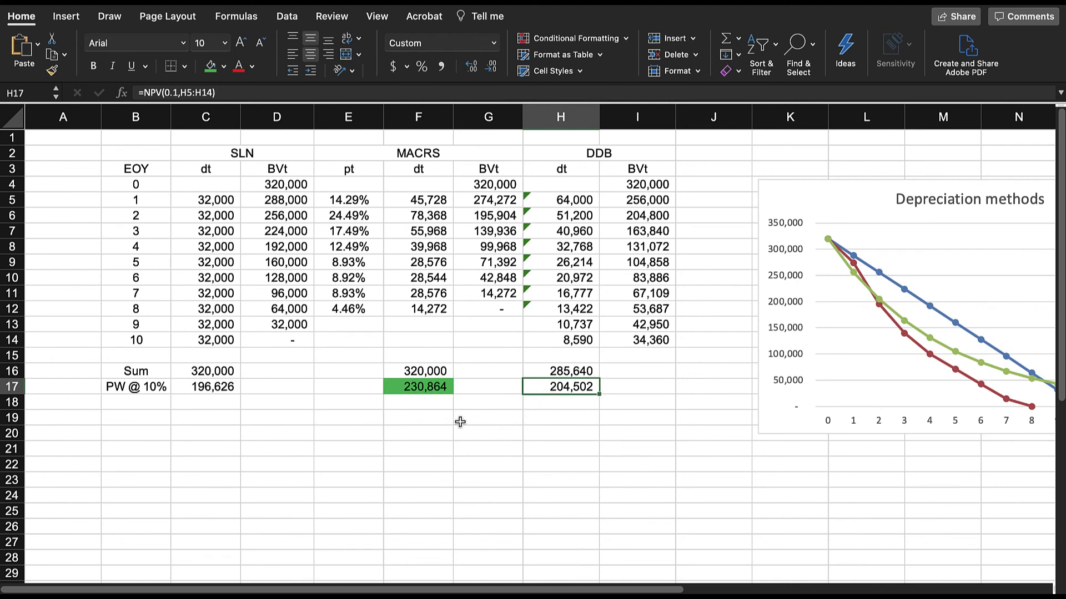
left_click(427, 389)
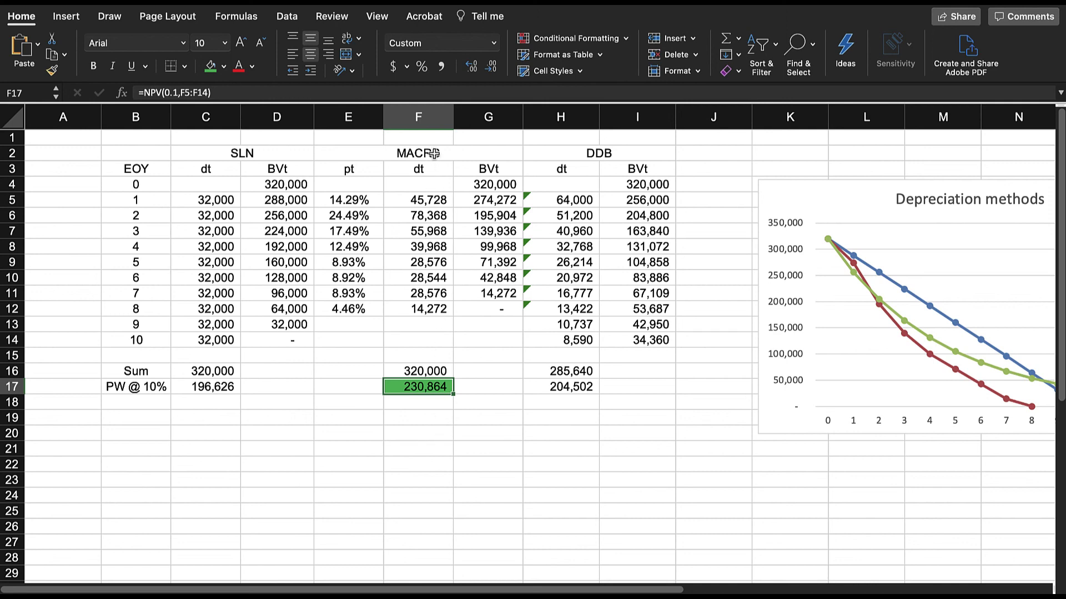
left_click_drag(434, 155, 426, 368)
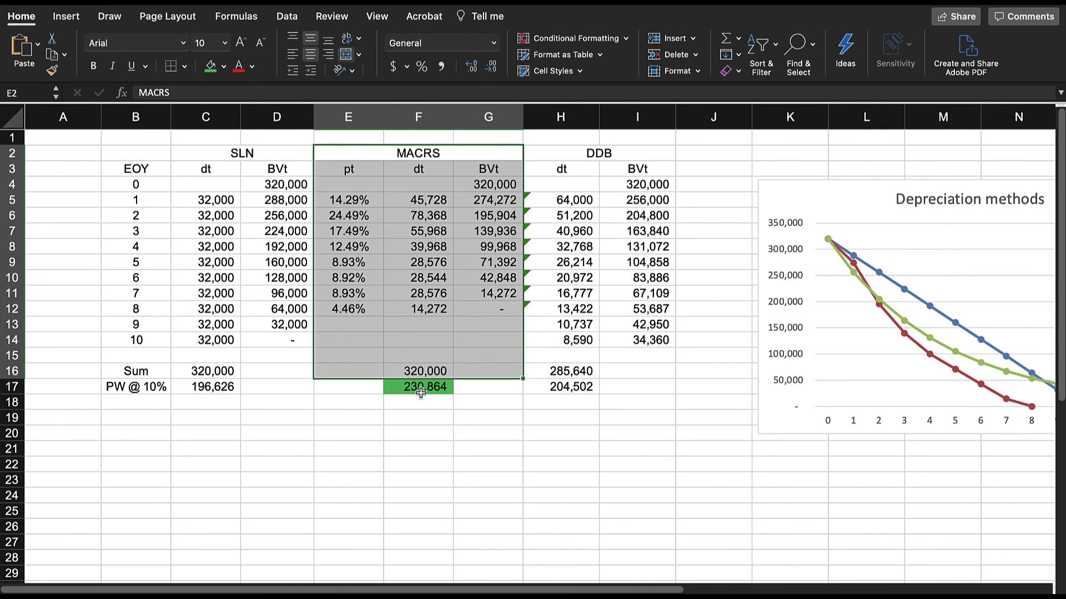
left_click(421, 392)
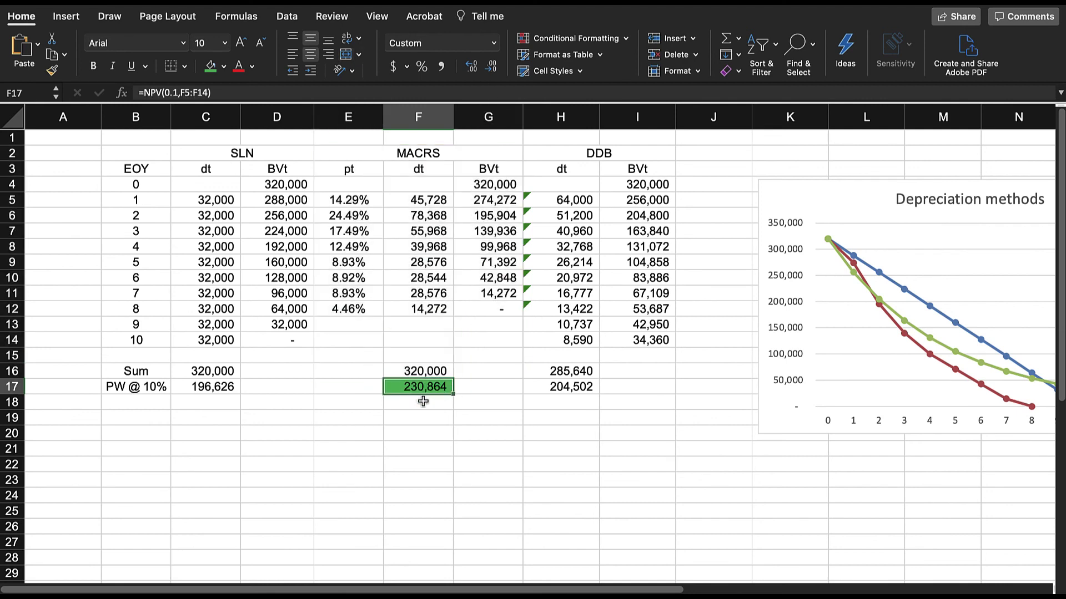